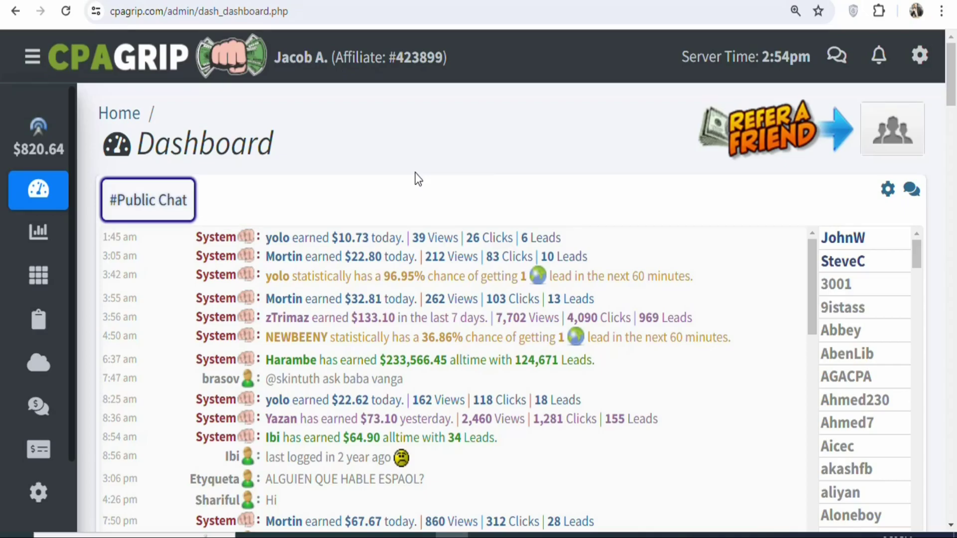
click(918, 55)
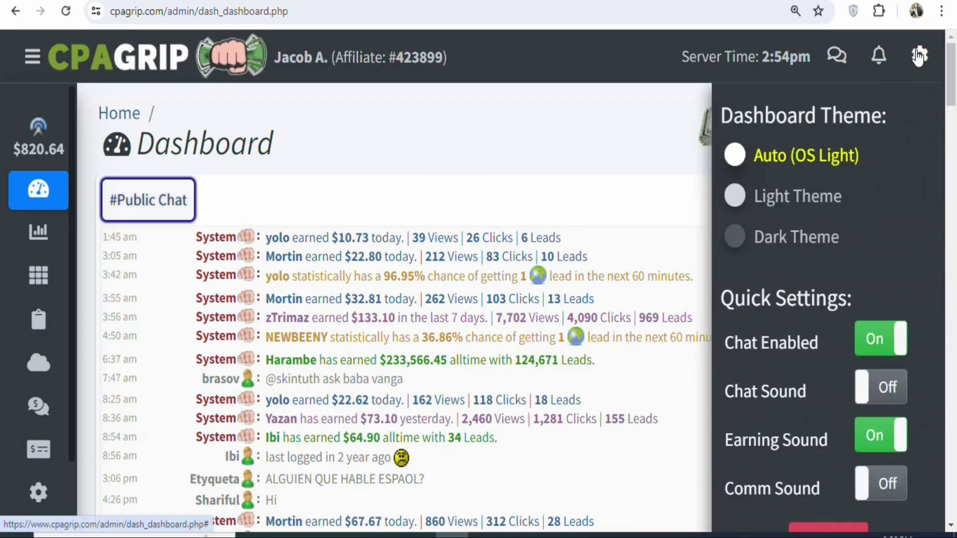
click(543, 129)
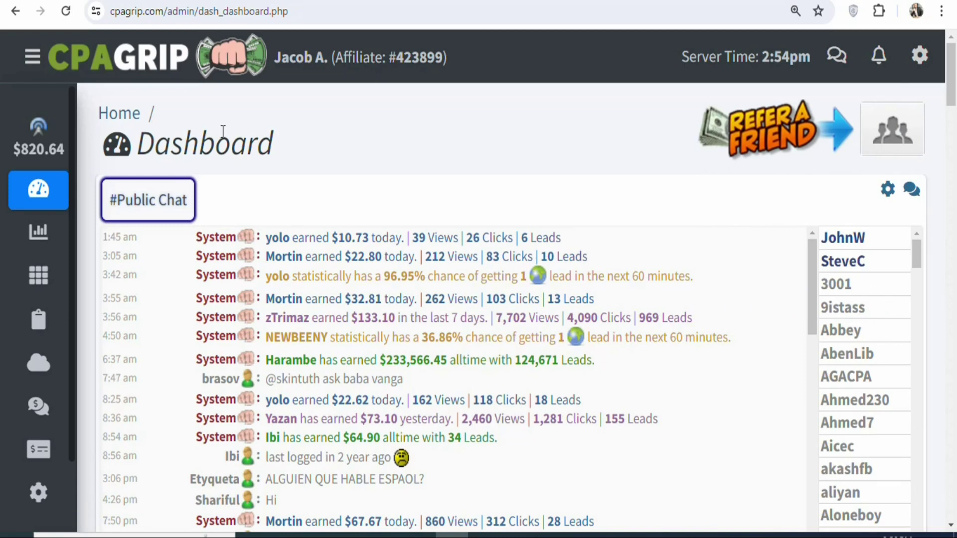
- Open the My Offers page from the Offer Tools
mouse_move(1, 88)
mouse_move(48, 138)
mouse_move(77, 91)
mouse_move(8, 150)
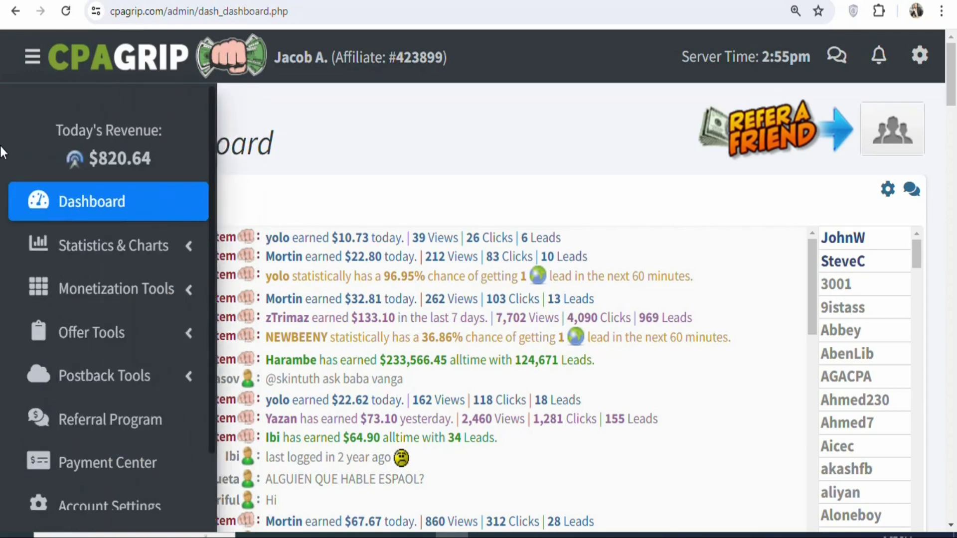
click(121, 329)
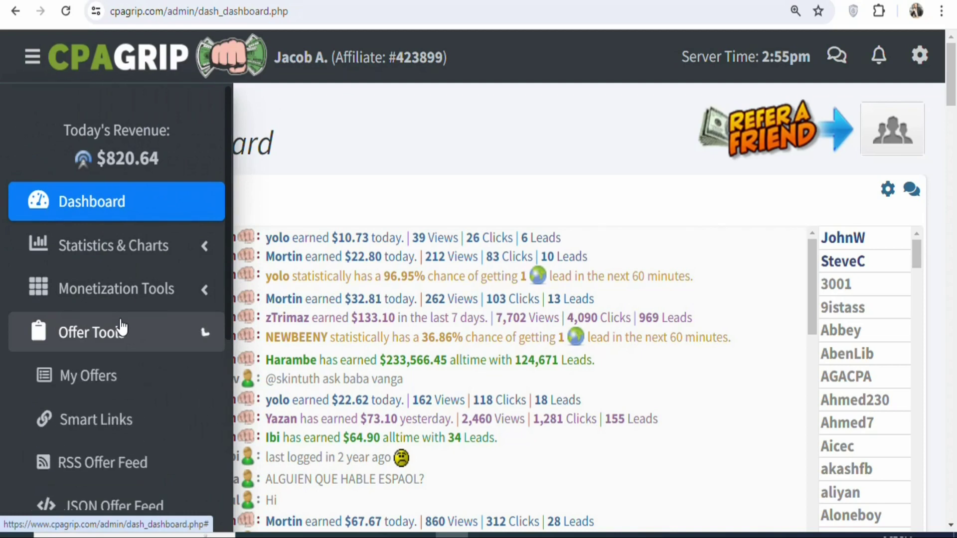
click(97, 377)
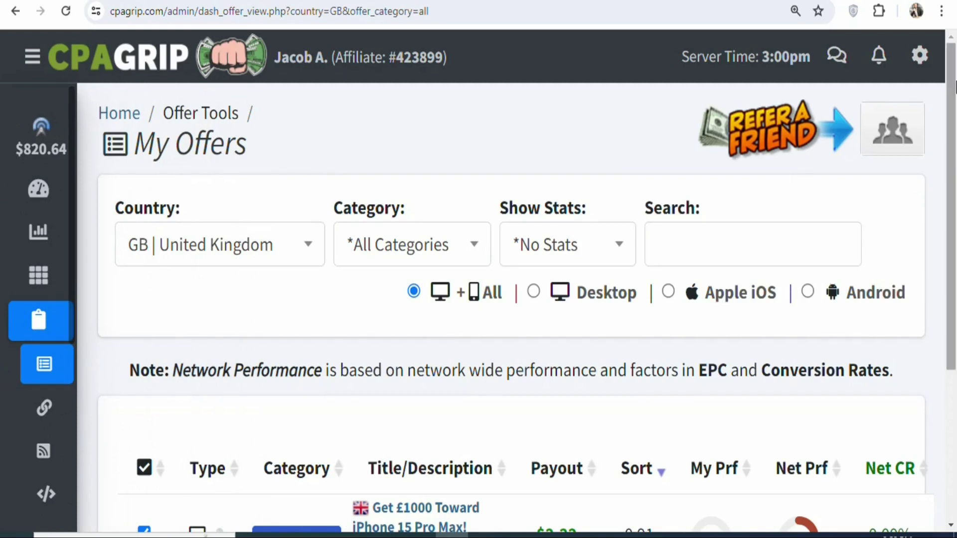
- Filter the offers by country, searching for "spa" and choosing ES | Spain
drag(954, 81, 955, 166)
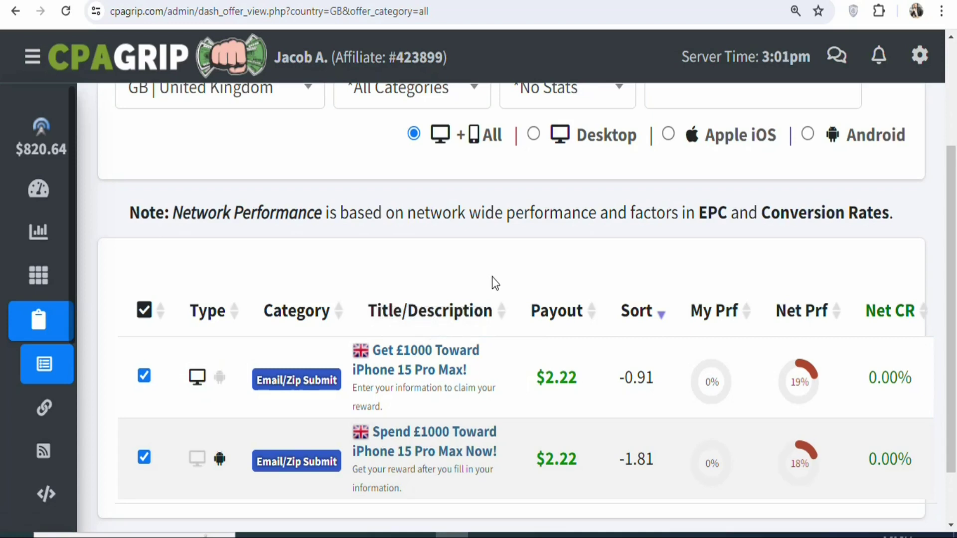
mouse_move(618, 298)
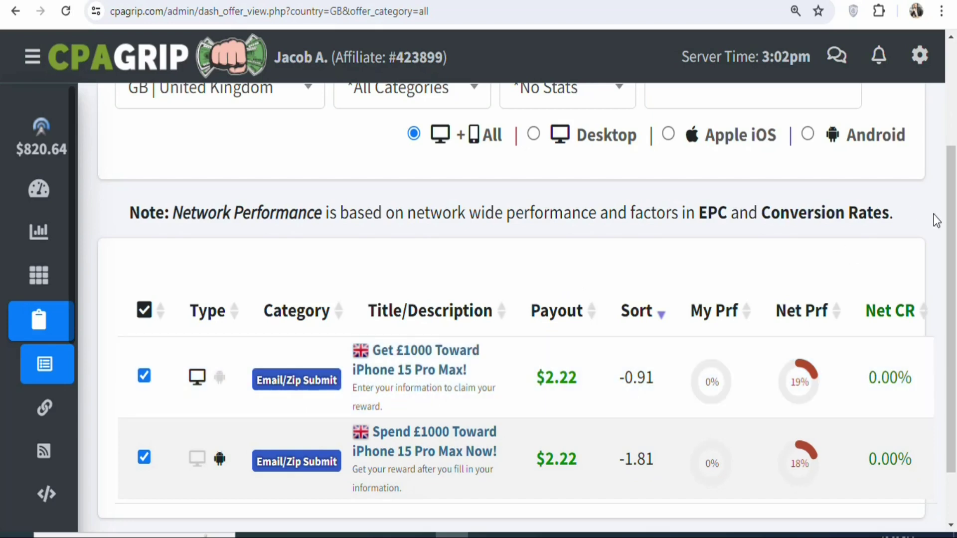
drag(952, 217, 954, 135)
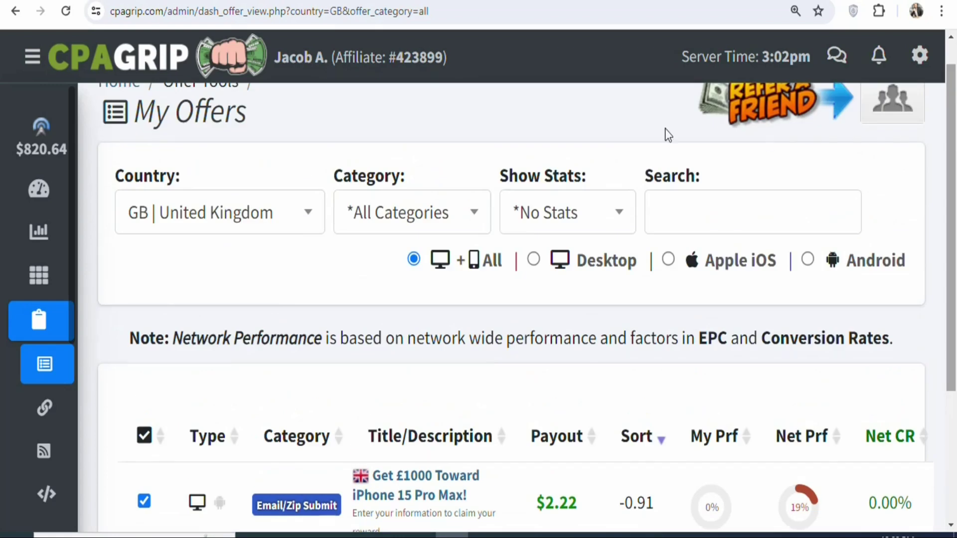
click(309, 212)
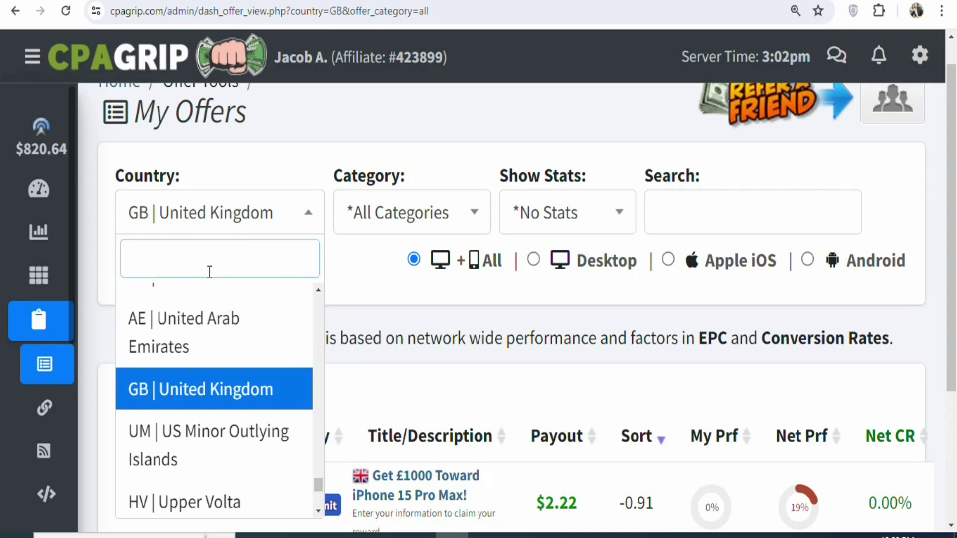
drag(317, 486, 319, 380)
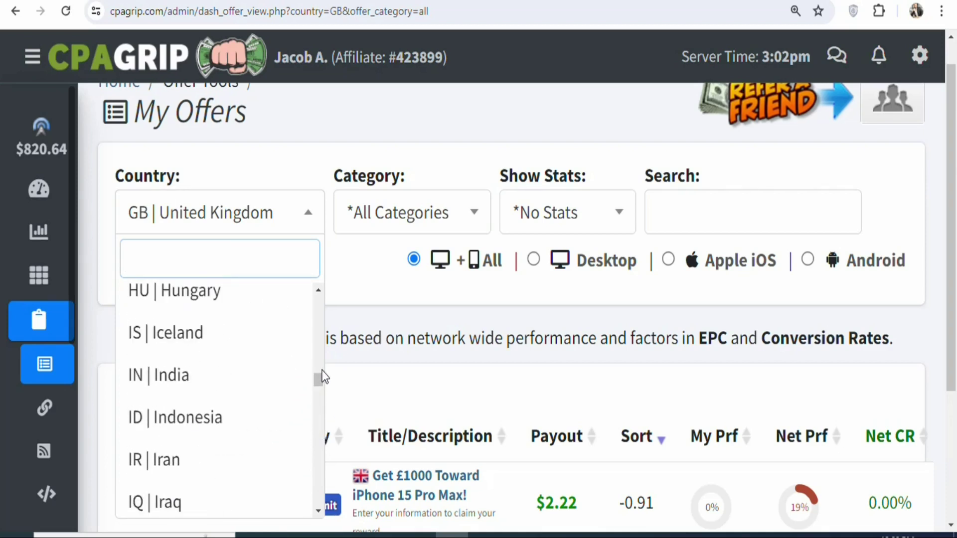
drag(320, 373, 314, 333)
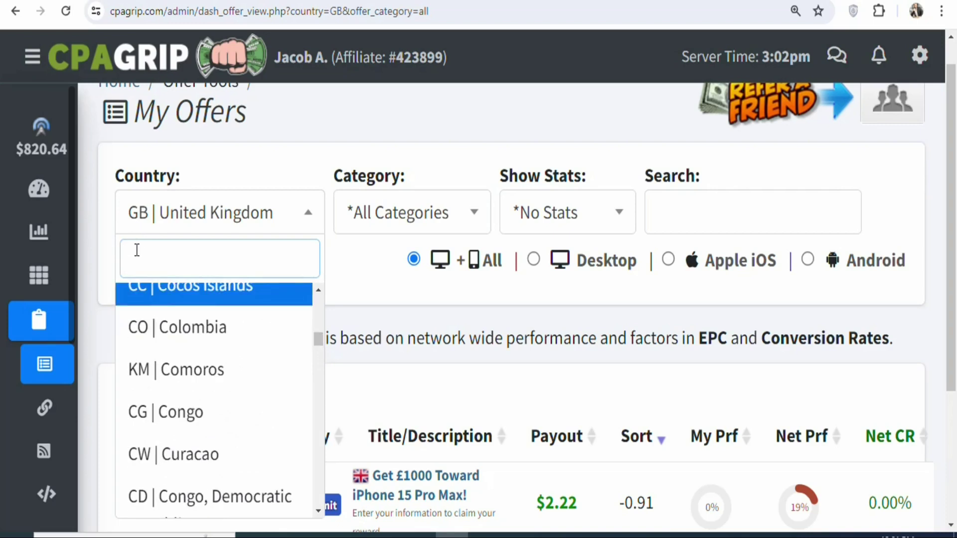
text(spa)
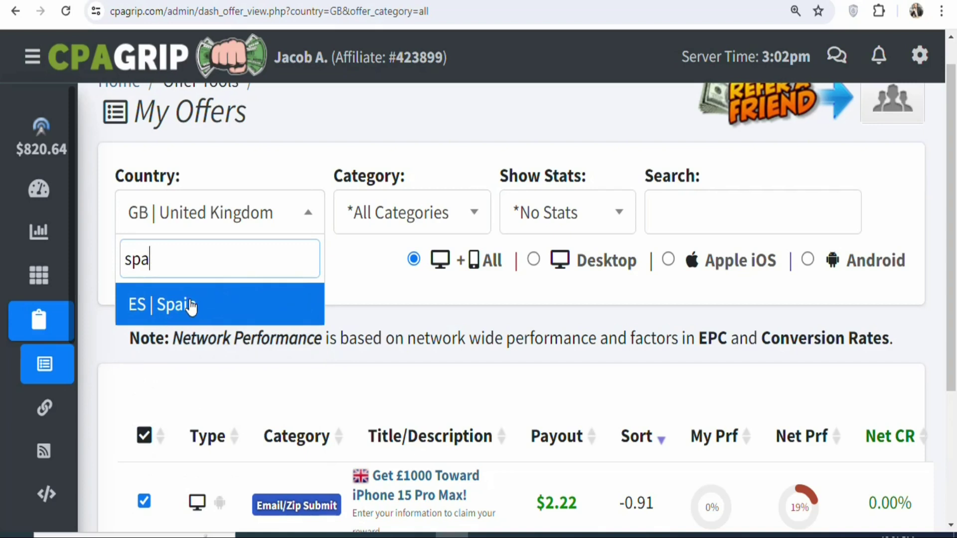
click(191, 306)
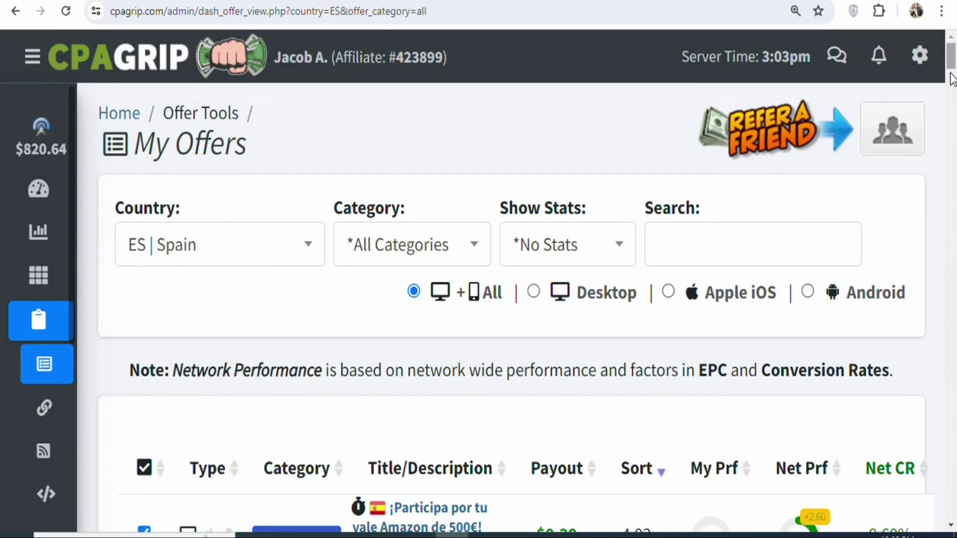
- Translate the Spanish offer list page to English
scroll(952, 80, down, 5)
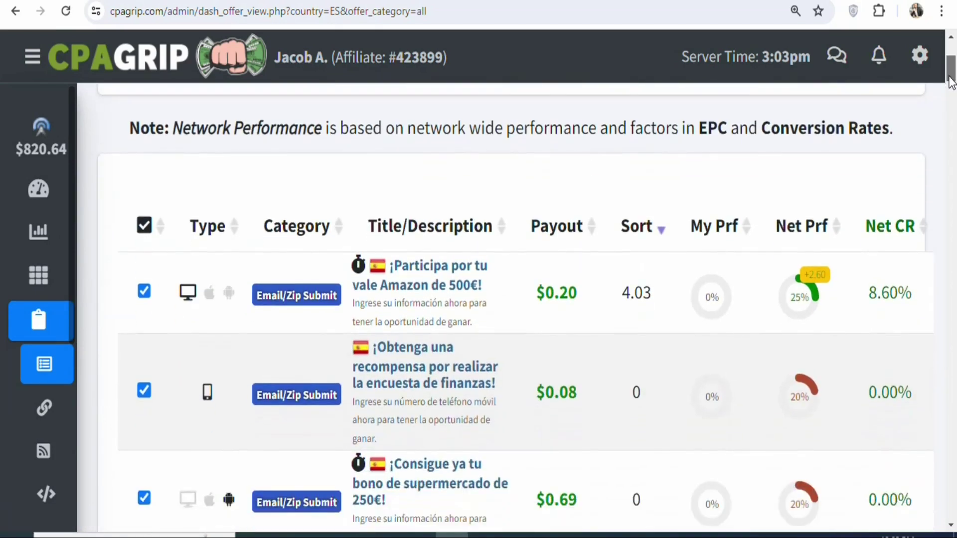
drag(951, 82, 952, 86)
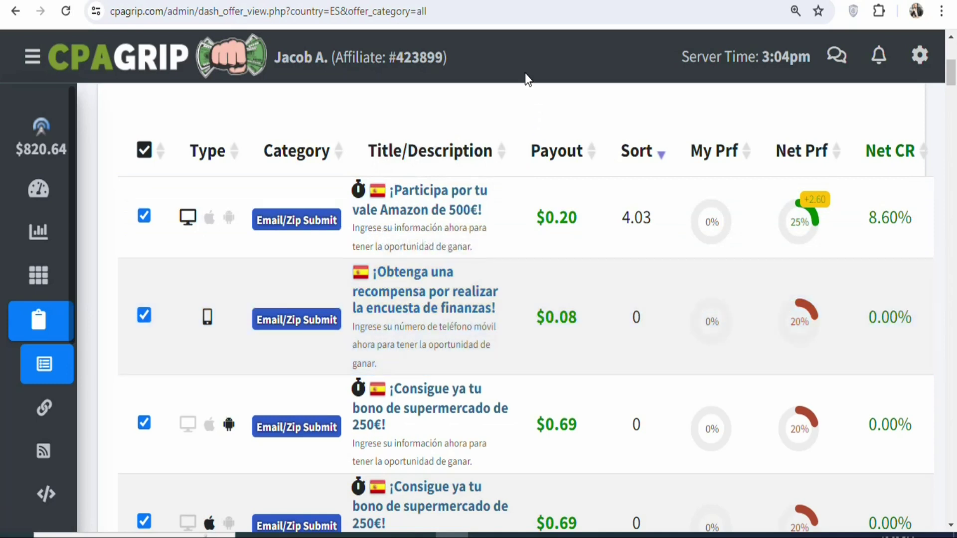
right_click(520, 73)
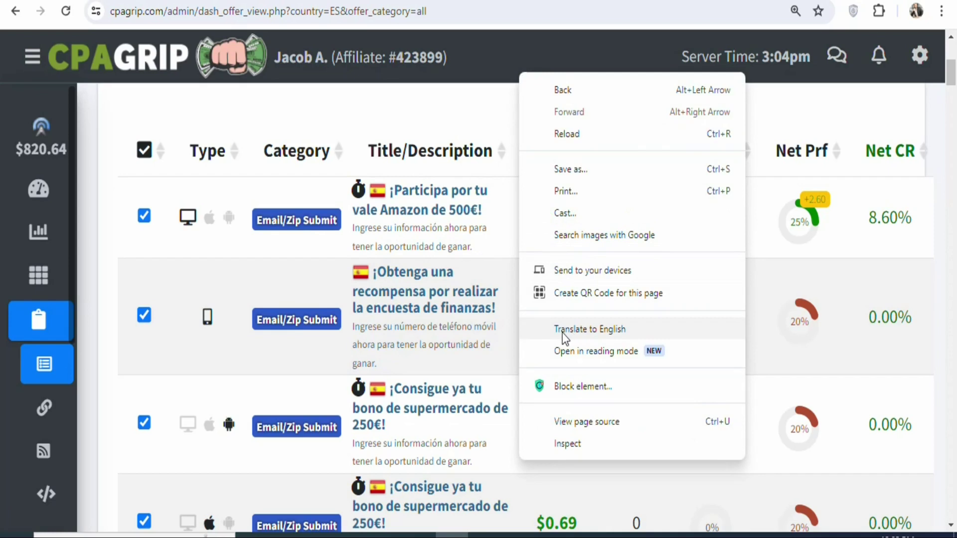
click(601, 333)
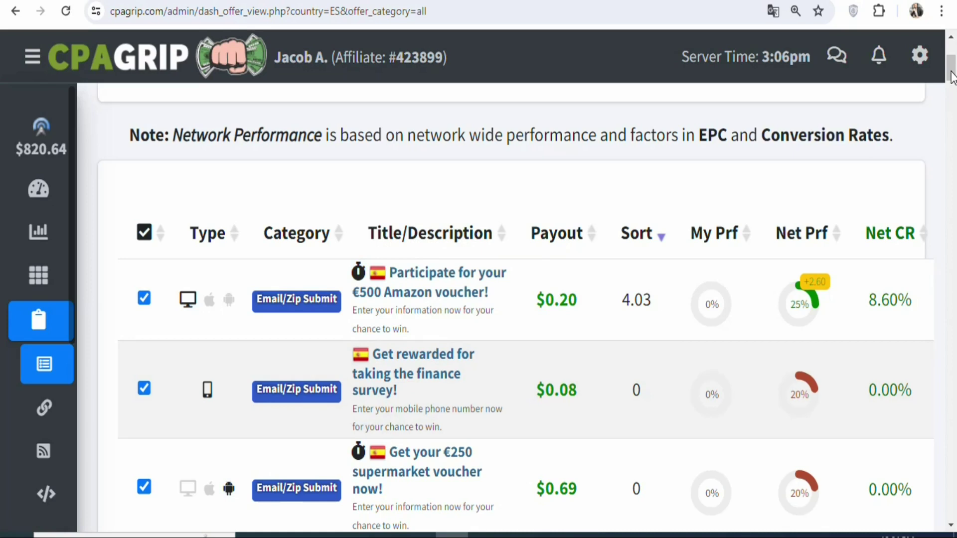
- Browse the Spanish offers and open the details of the Pin-Submit offer "Get the latest content!"
drag(952, 77, 953, 104)
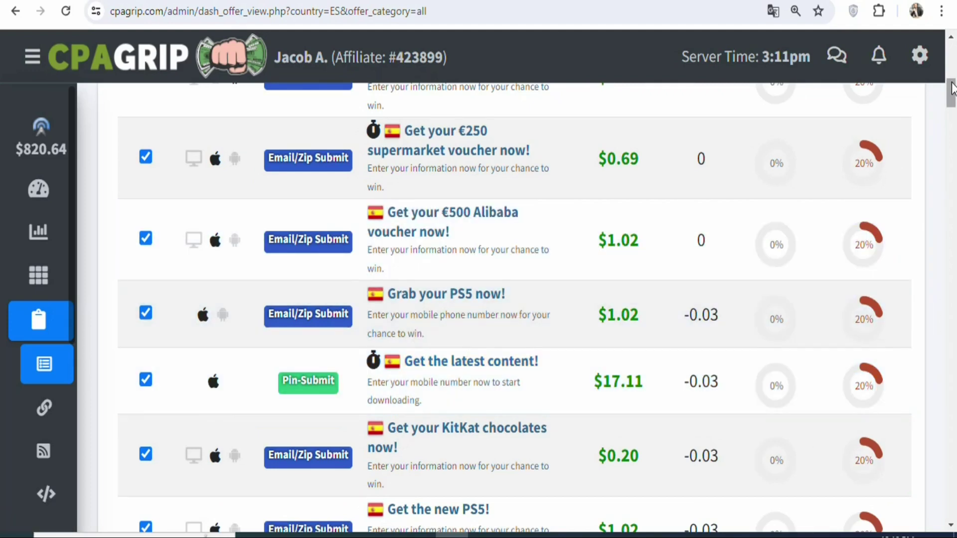
scroll(952, 102, down, 2)
drag(952, 103, 951, 181)
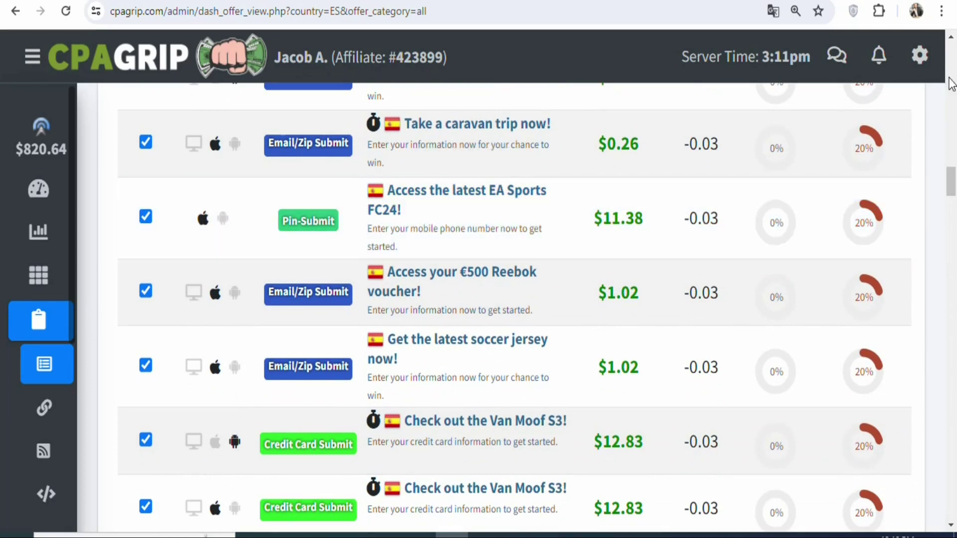
drag(951, 182, 460, 244)
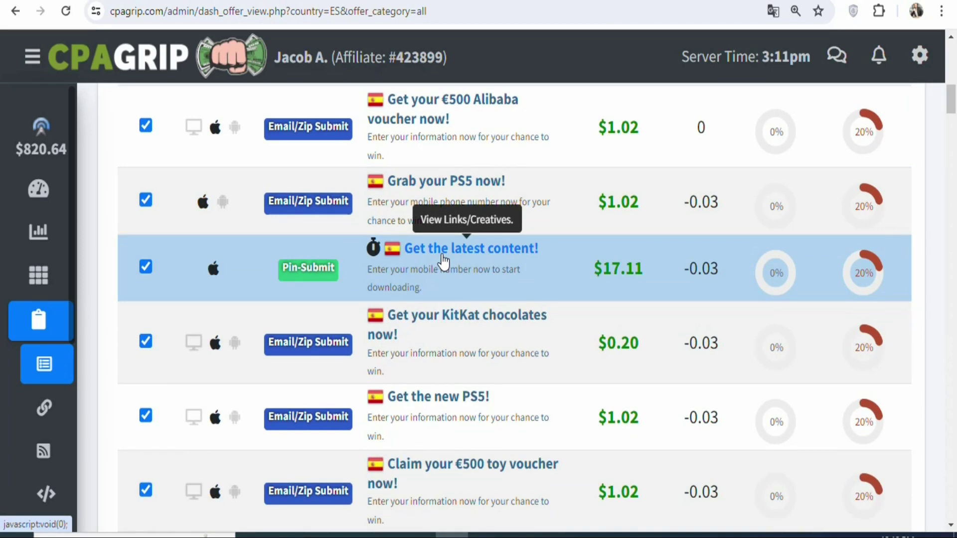
click(443, 260)
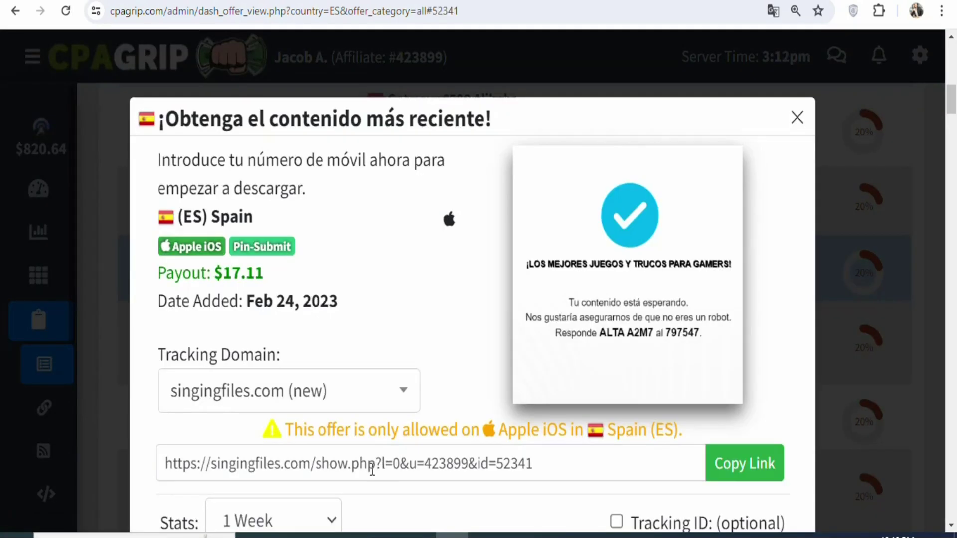
- Examine the offer's title, description, payout, allowed device and country, and its tracking link
drag(369, 469, 490, 431)
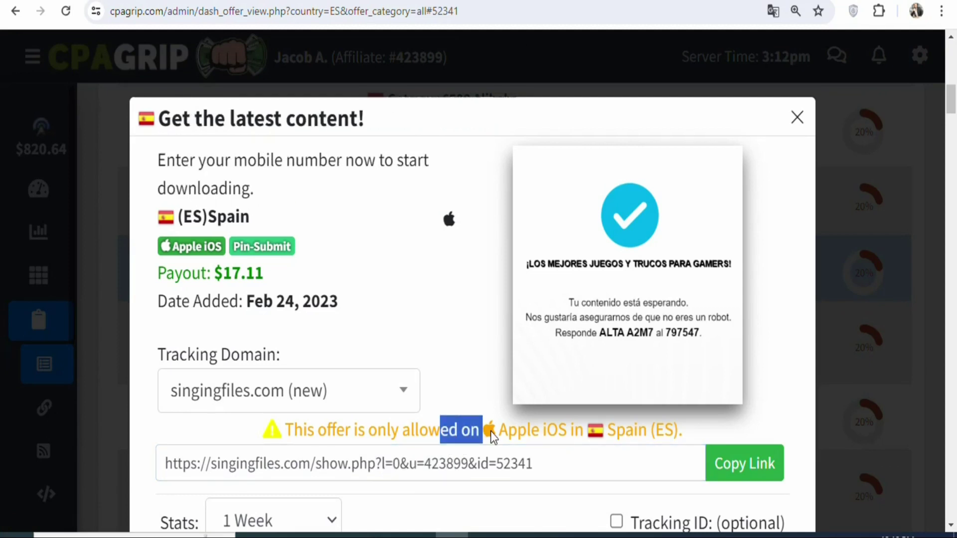
drag(233, 273, 276, 277)
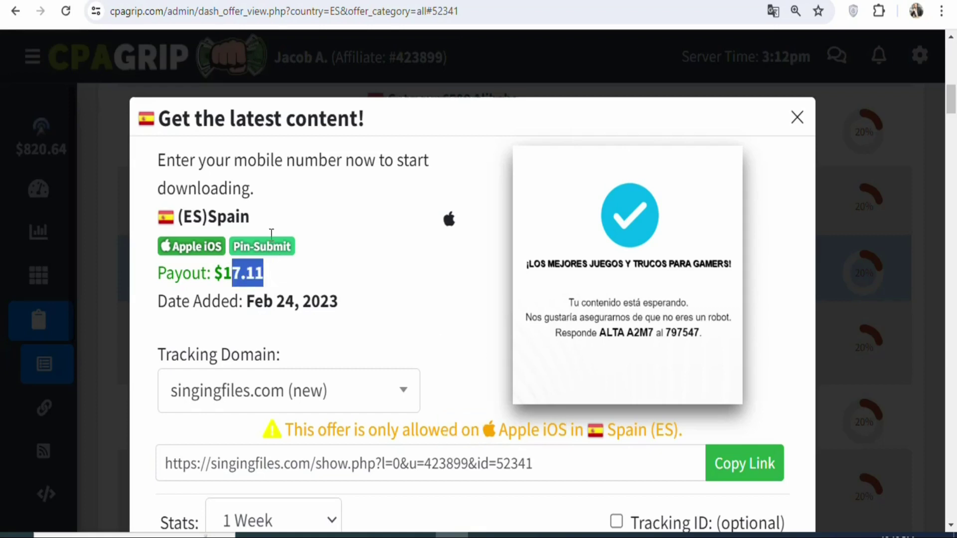
drag(253, 185, 181, 159)
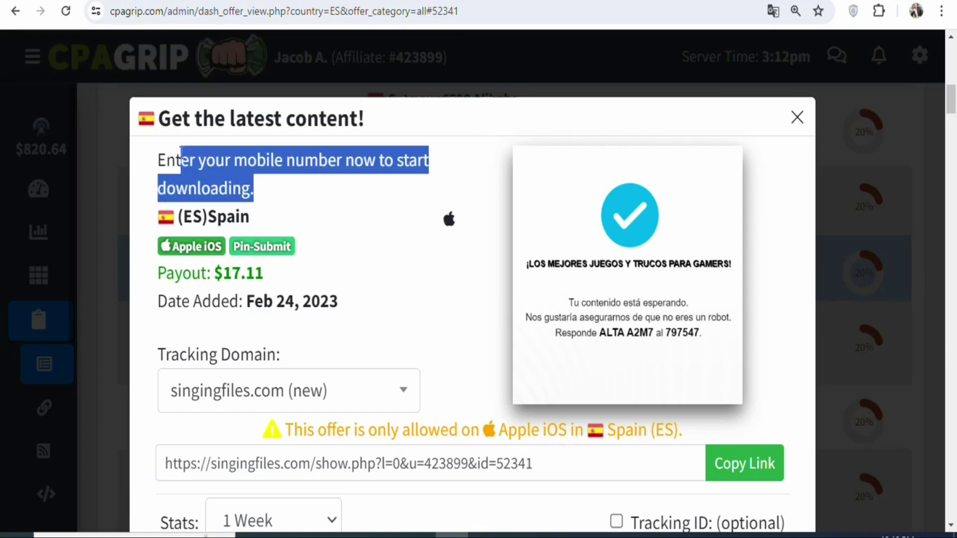
drag(194, 118, 274, 119)
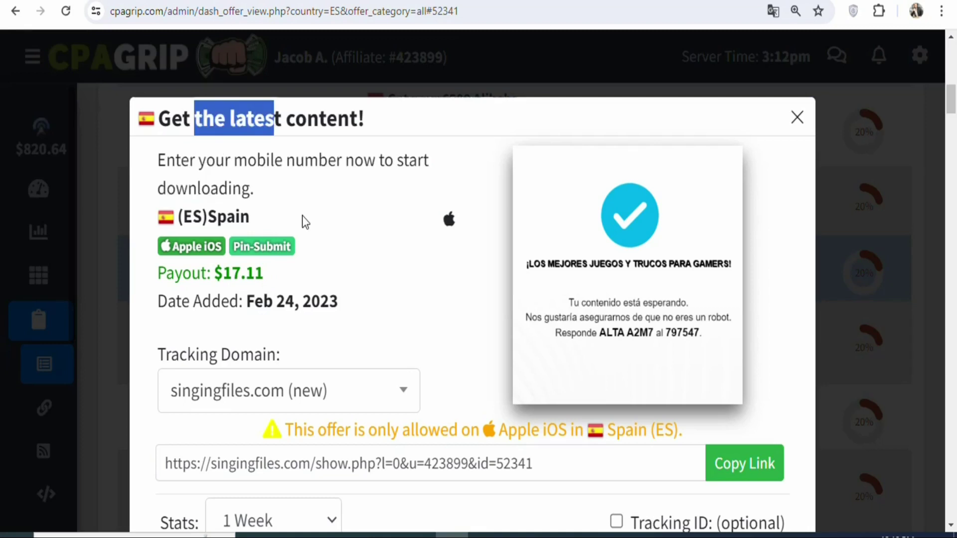
click(347, 229)
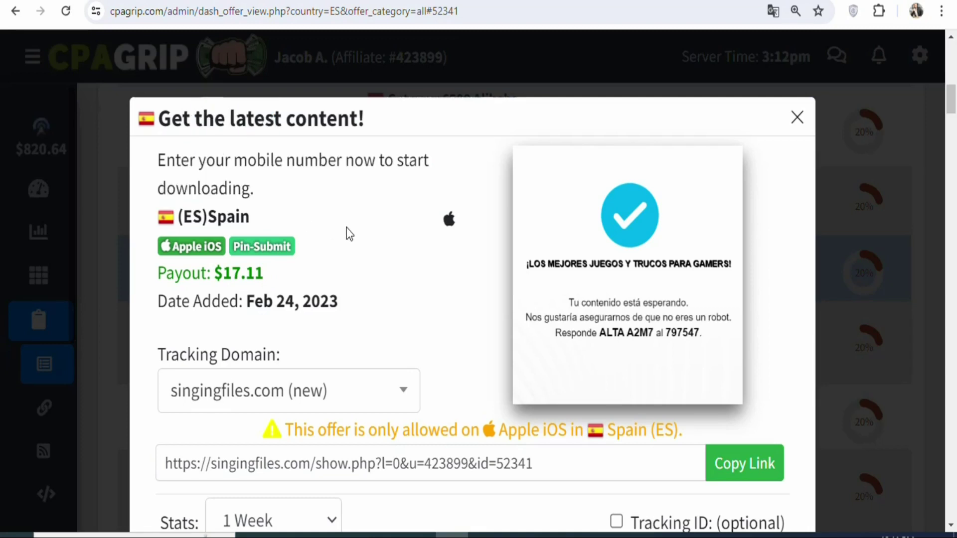
drag(361, 463, 511, 469)
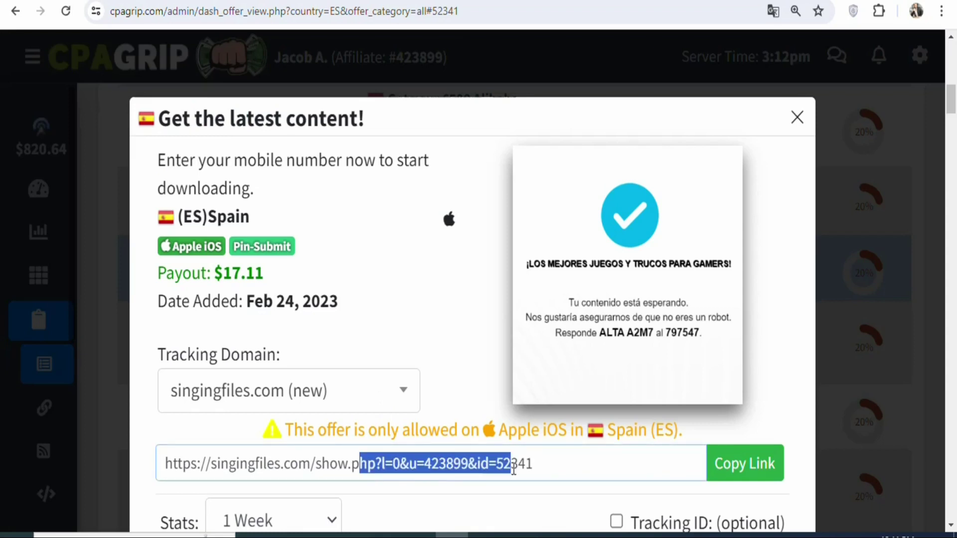
click(412, 314)
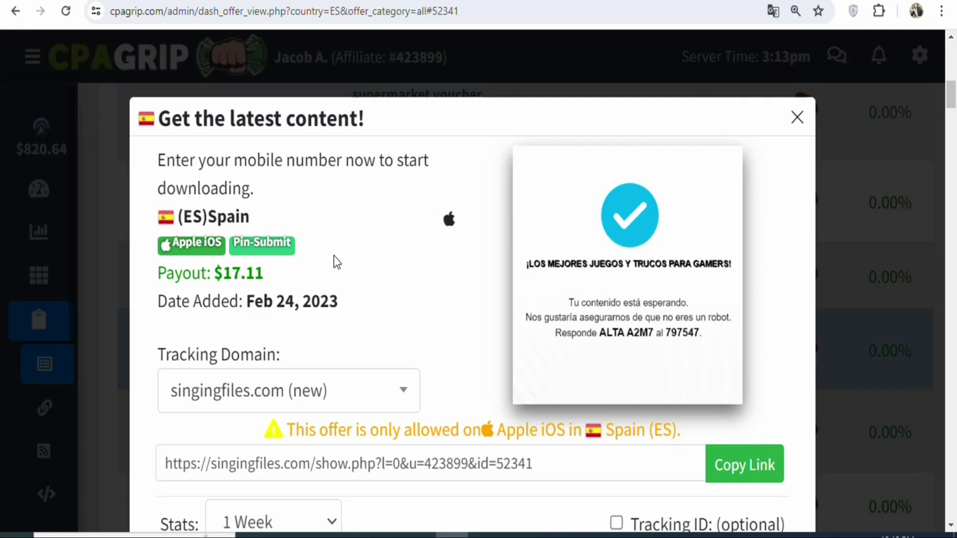
drag(370, 459, 526, 465)
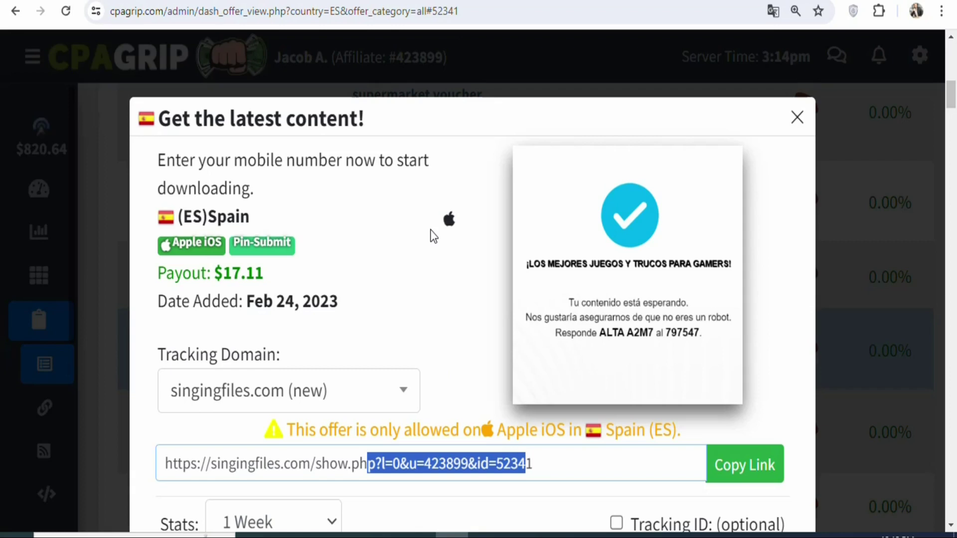
click(412, 240)
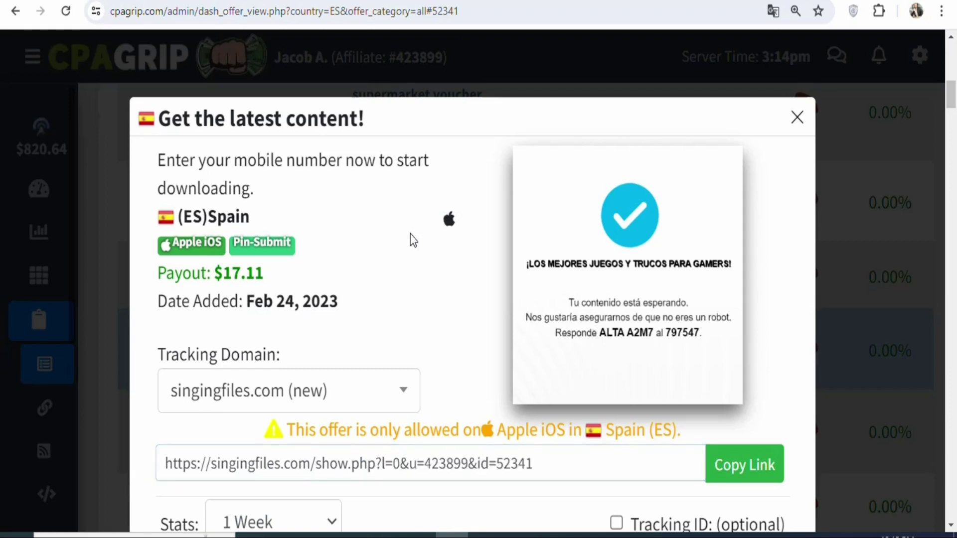
drag(446, 463, 503, 464)
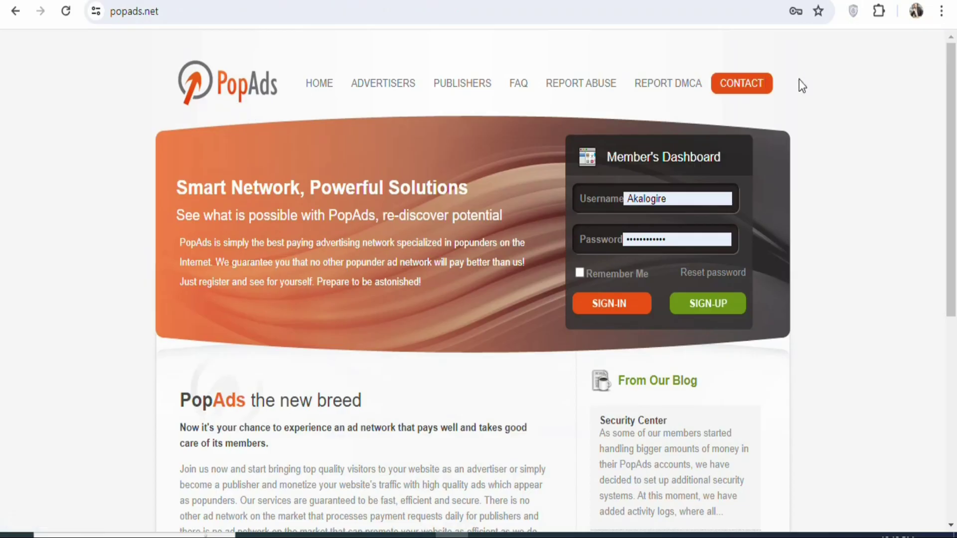
- Look over the PopAds homepage, then open the registration form and choose Advertiser as the account type
drag(950, 69, 954, 191)
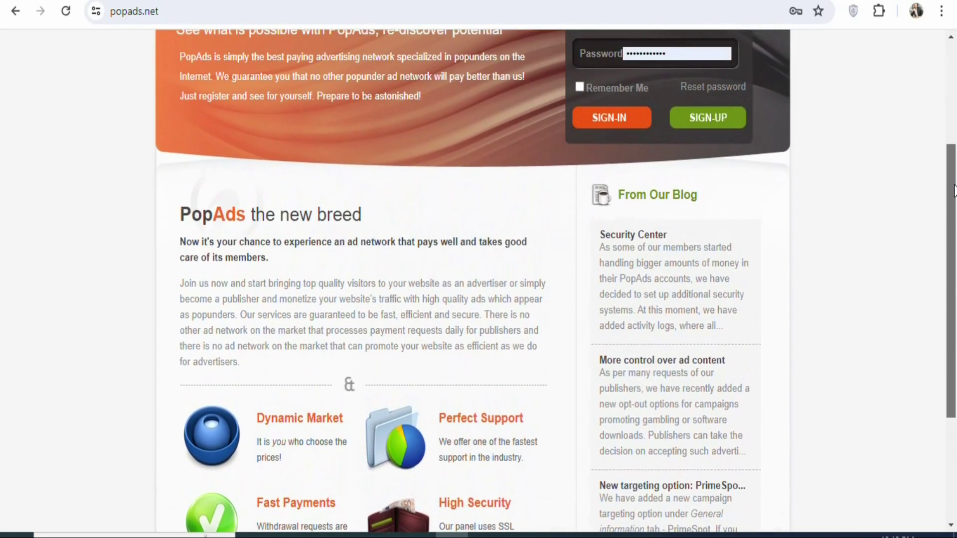
drag(954, 191, 954, 80)
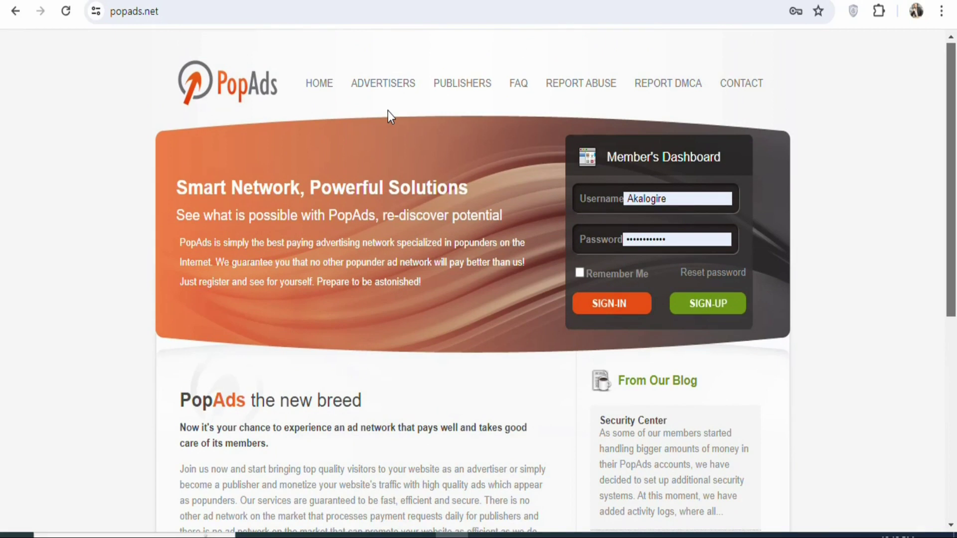
click(719, 309)
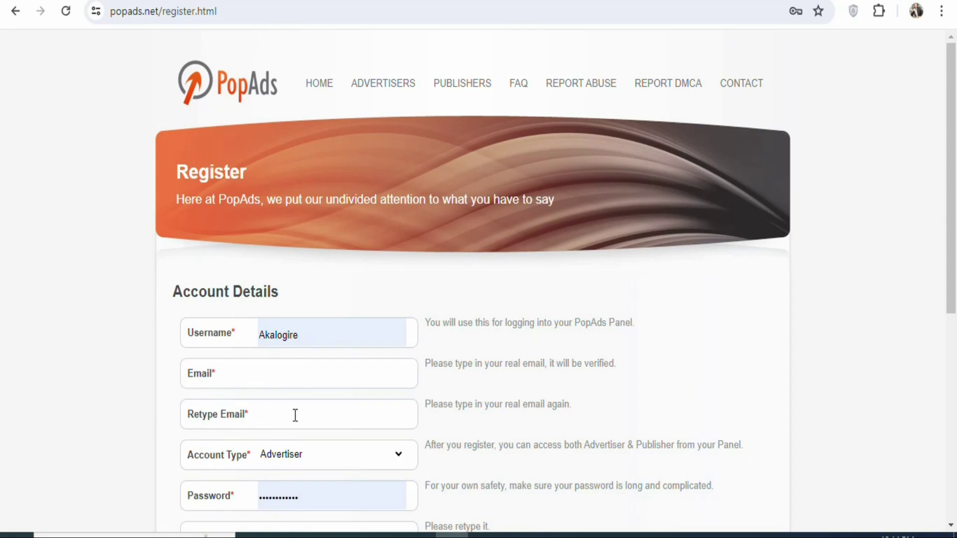
click(294, 463)
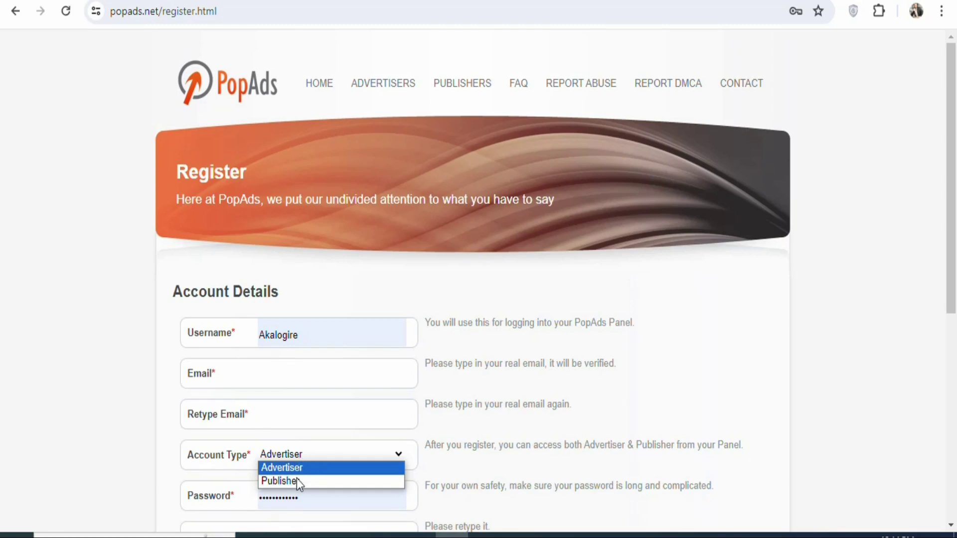
click(328, 468)
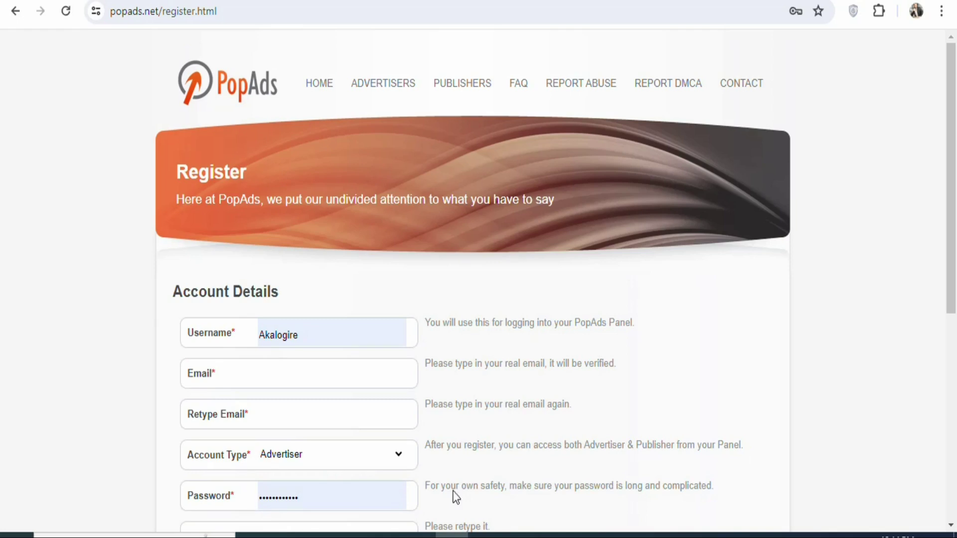
- Examine the registration form's account details, personal details and terms acceptance fields
scroll(954, 259, down, 2)
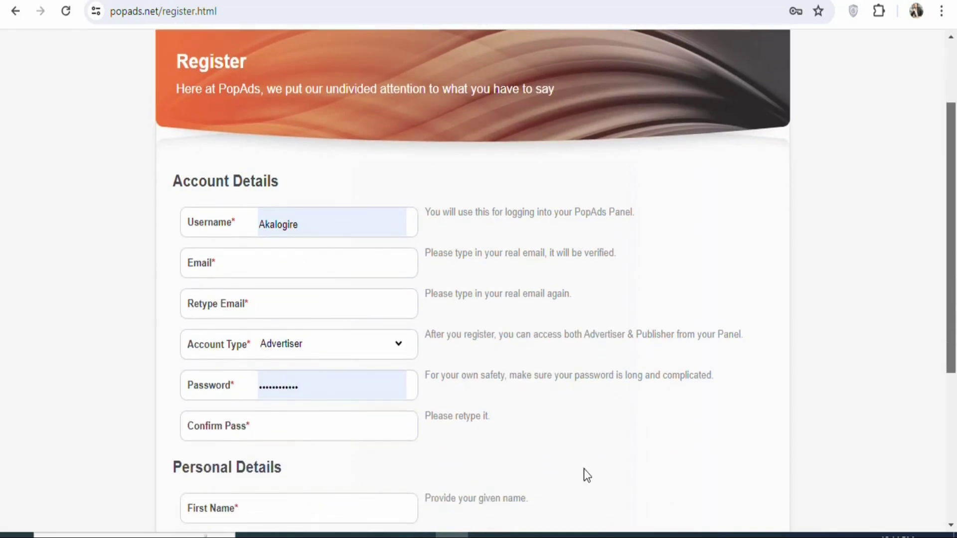
scroll(896, 304, down, 3)
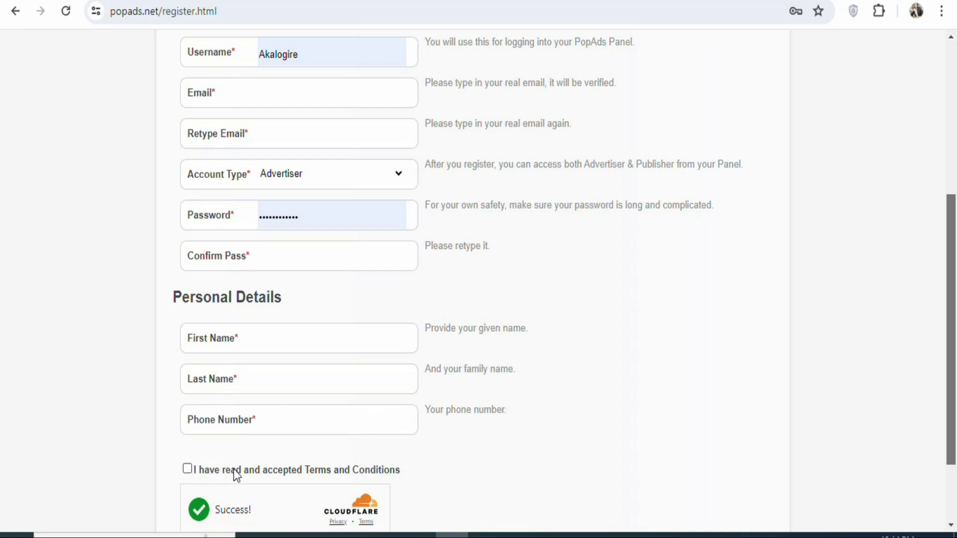
drag(952, 270, 952, 316)
scroll(731, 299, up, 8)
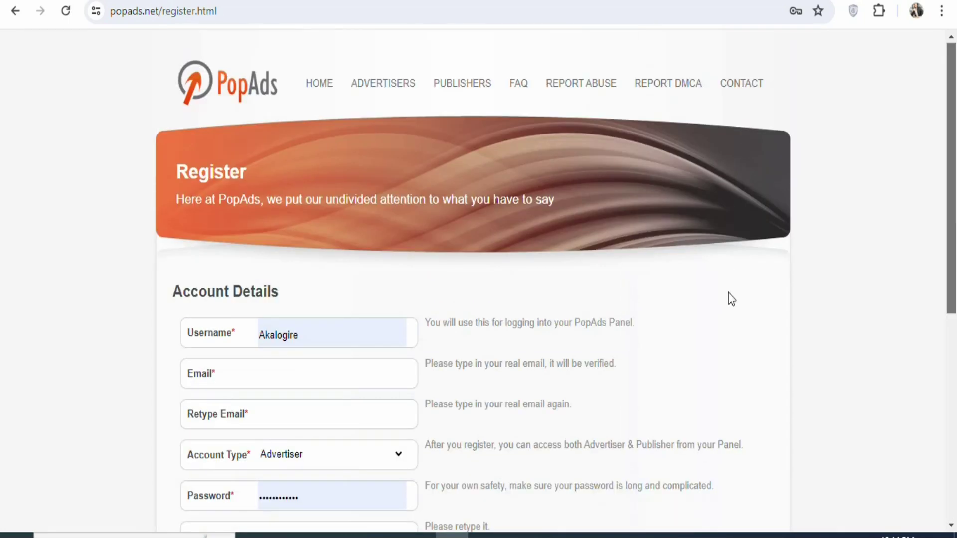
scroll(847, 224, down, 1)
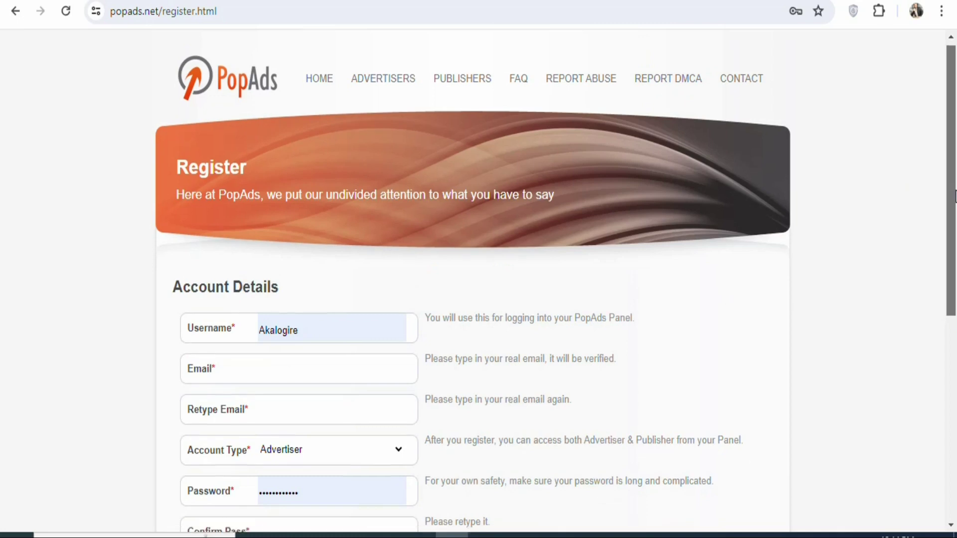
scroll(955, 158, up, 1)
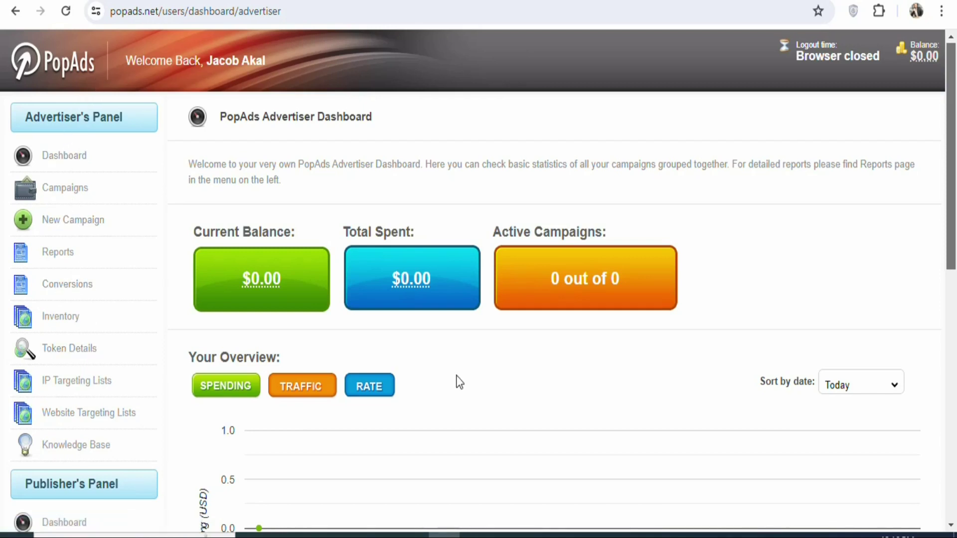
- Look over the advertiser dashboard and start a new campaign
drag(924, 136, 952, 316)
click(877, 199)
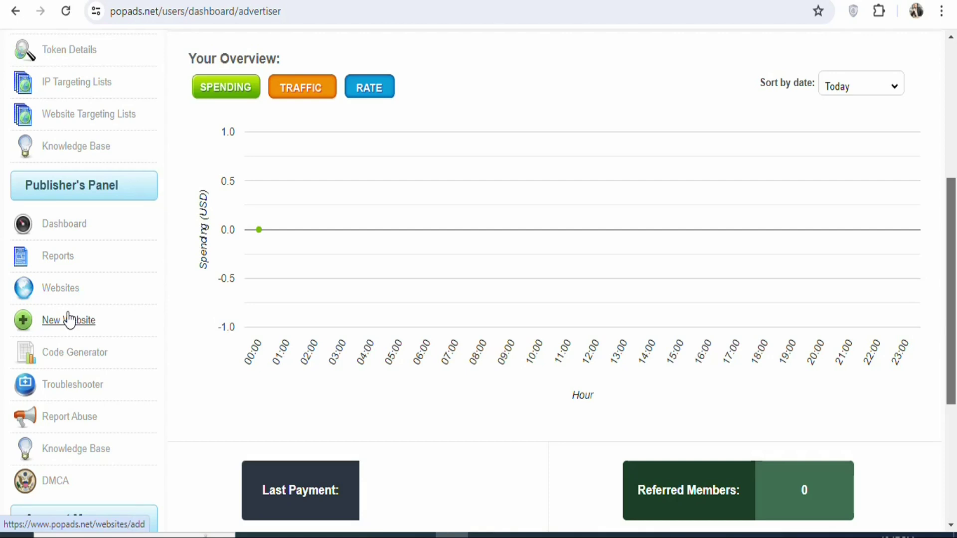
scroll(330, 222, up, 6)
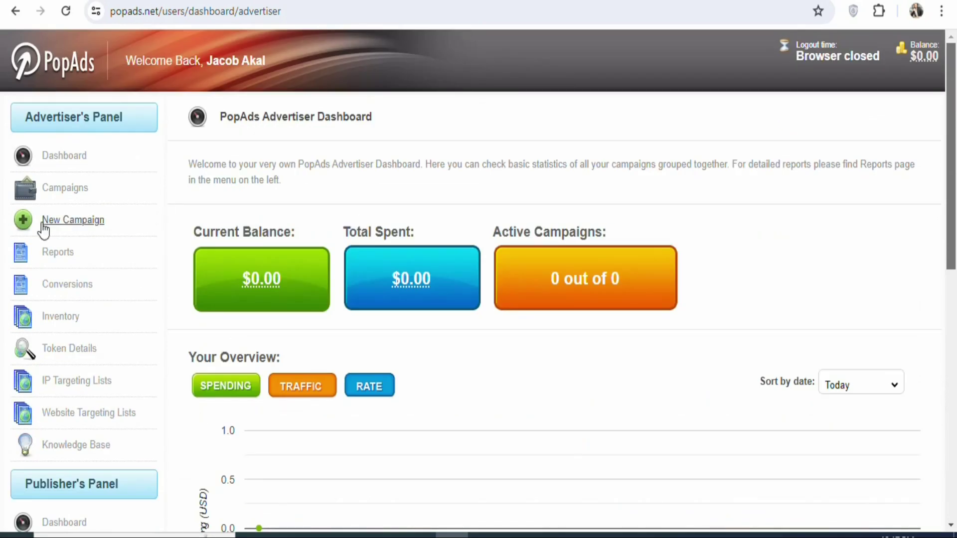
click(49, 227)
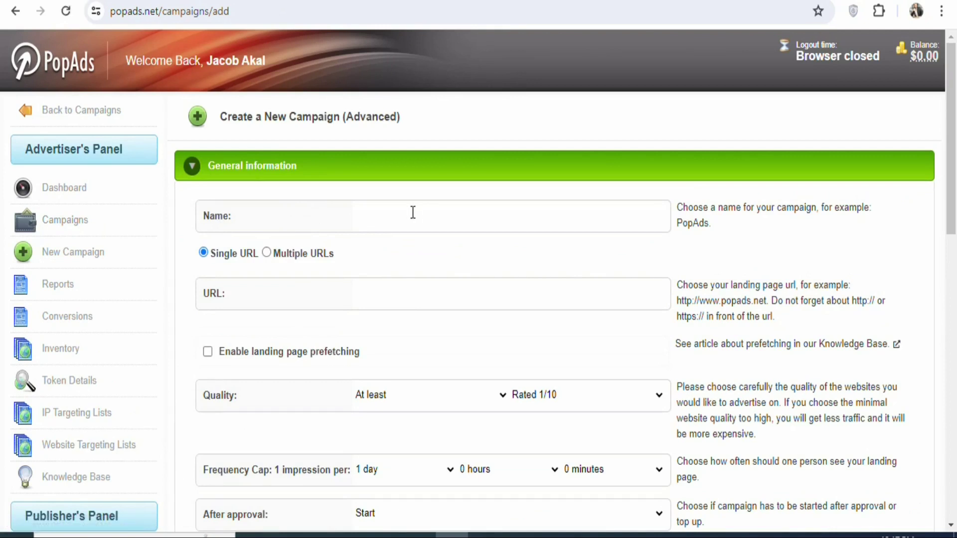
- Name the campaign "Latest game"
click(406, 213)
text(Latest)
right_click(489, 220)
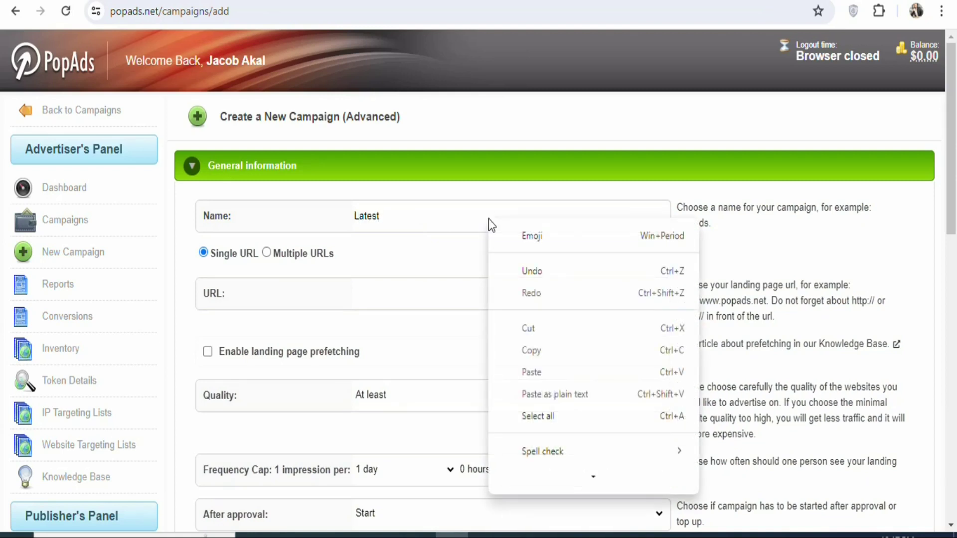
click(438, 216)
text(game)
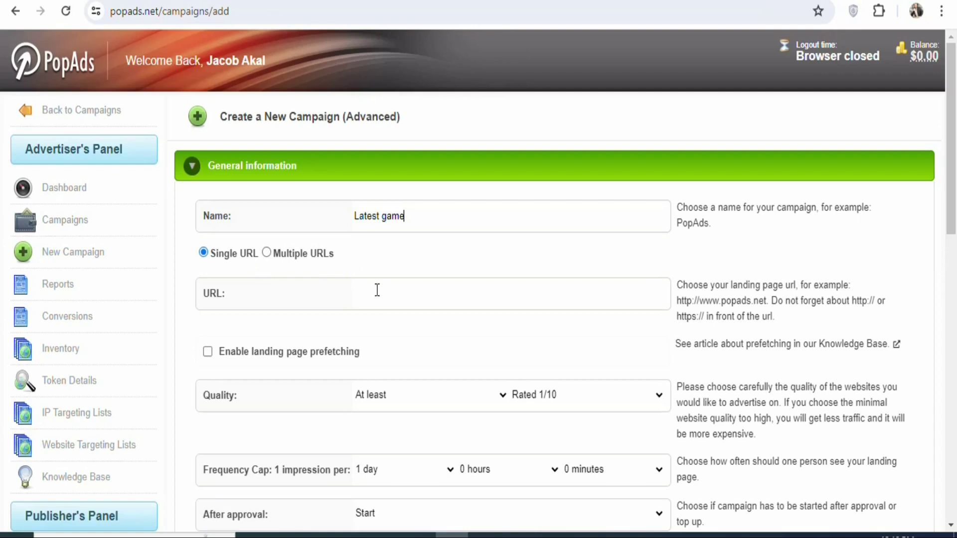
- Keep the campaign on Single URL, copy the "Get the latest content!" tracking link from CPAGrip and paste it as the PopAds campaign's URL
click(267, 252)
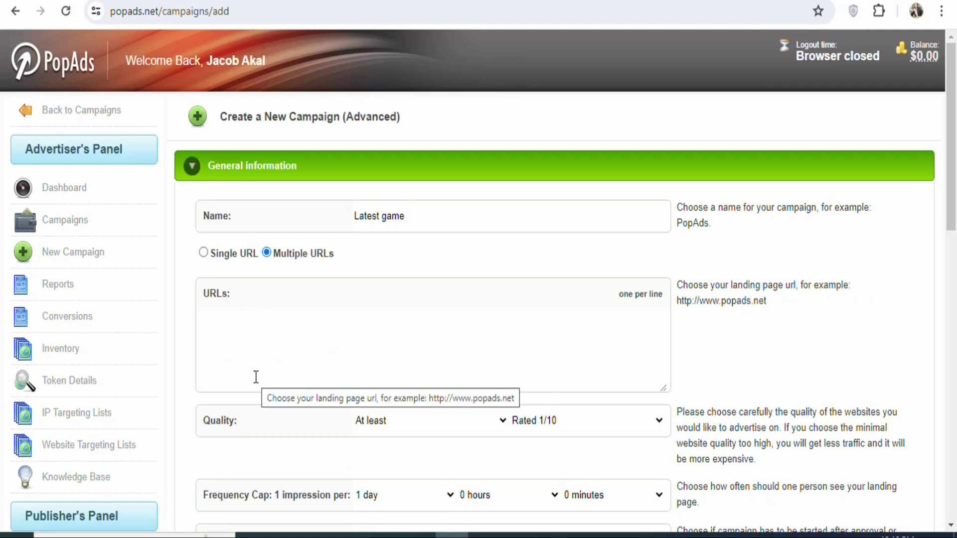
click(203, 253)
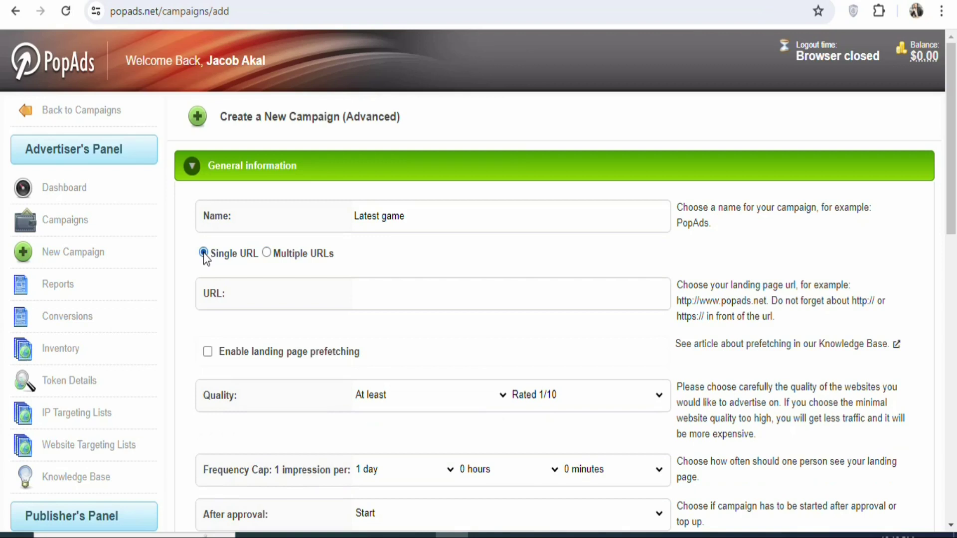
click(459, 296)
key(ctrl+Tab)
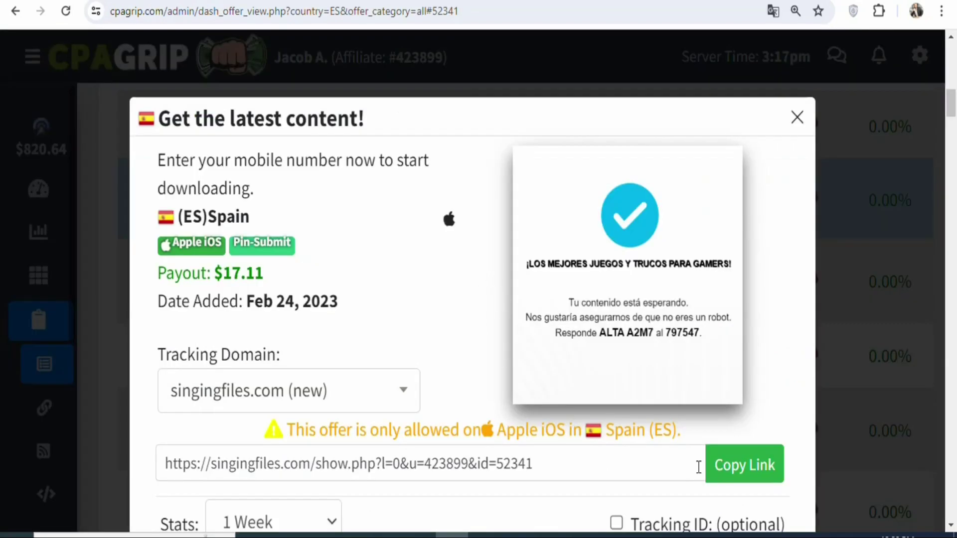
click(723, 471)
click(722, 473)
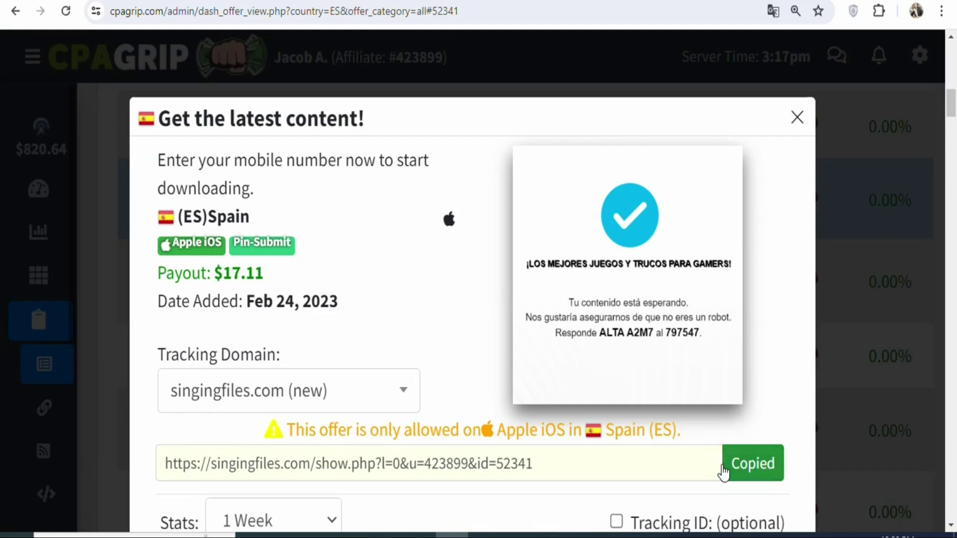
key(ctrl+Tab)
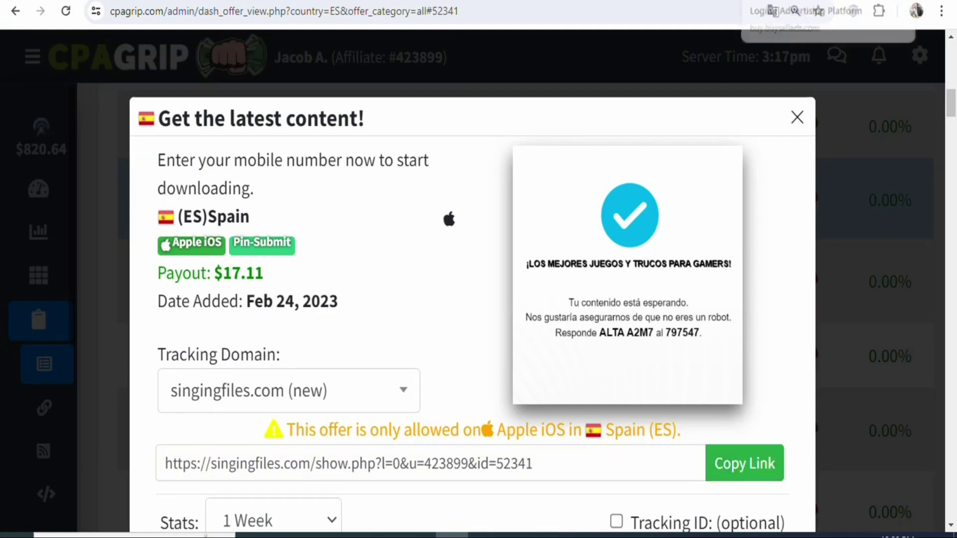
click(393, 283)
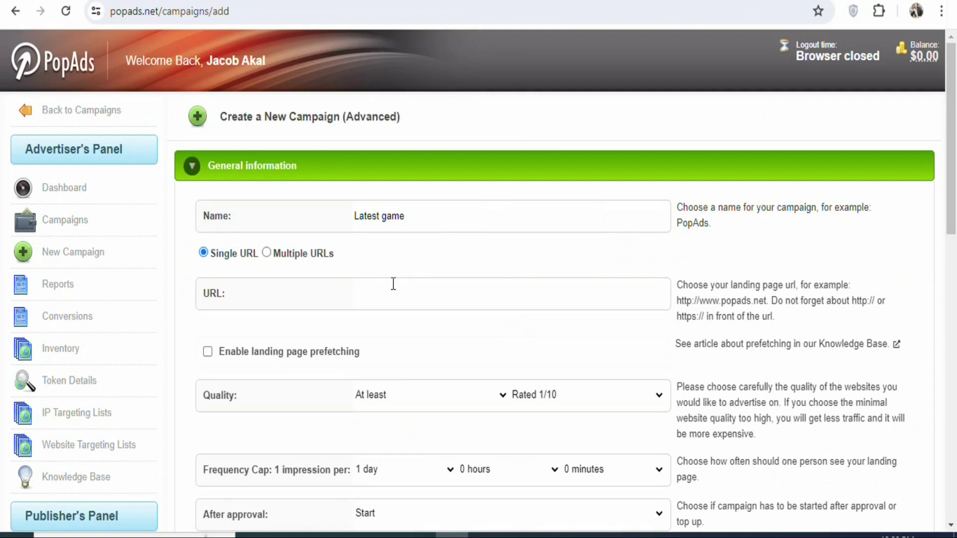
key(ctrl+v)
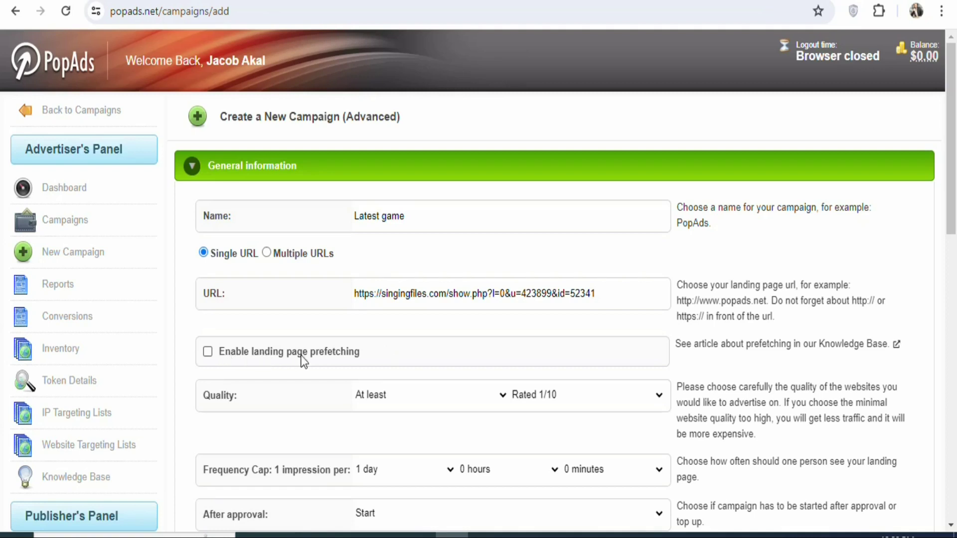
- Enable landing page prefetching and paste the same offer tracking link as the prefetch URL
click(207, 352)
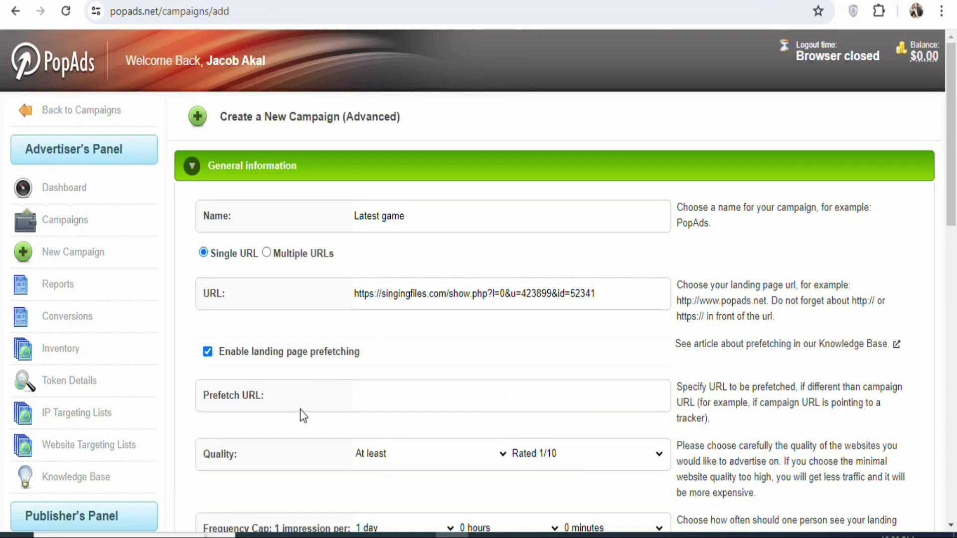
click(375, 400)
key(ctrl+v)
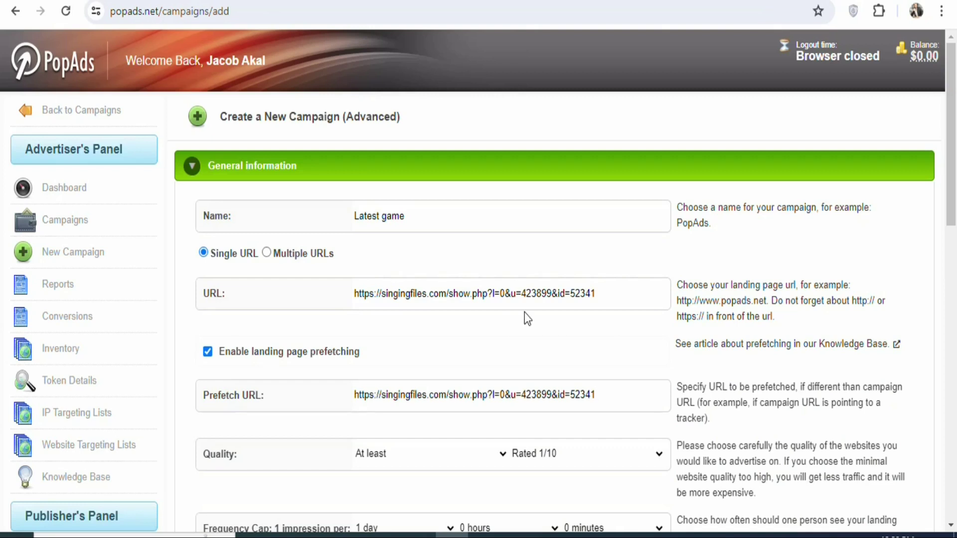
- Check the quality and frequency cap choices, keeping At least Rated 1/10 and one impression per 1 day
drag(955, 178, 953, 267)
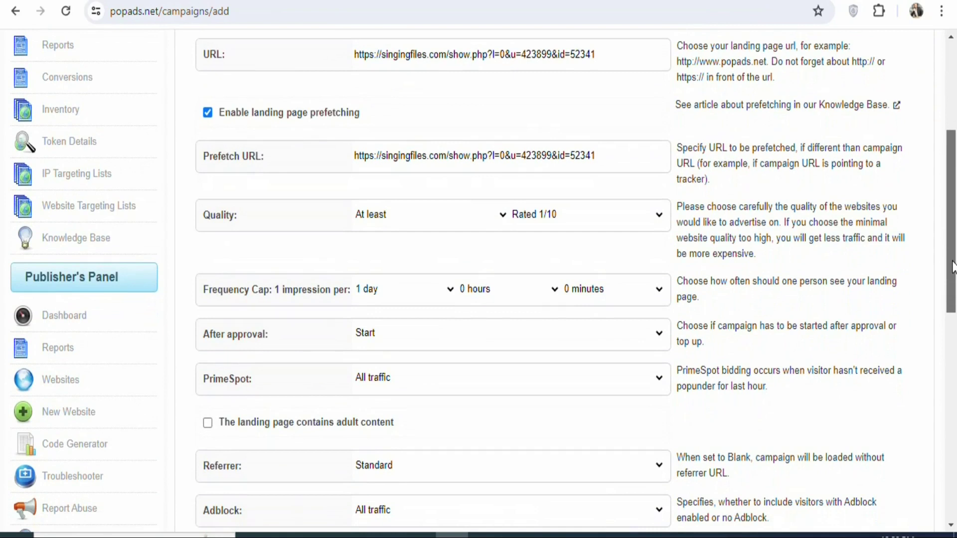
click(483, 214)
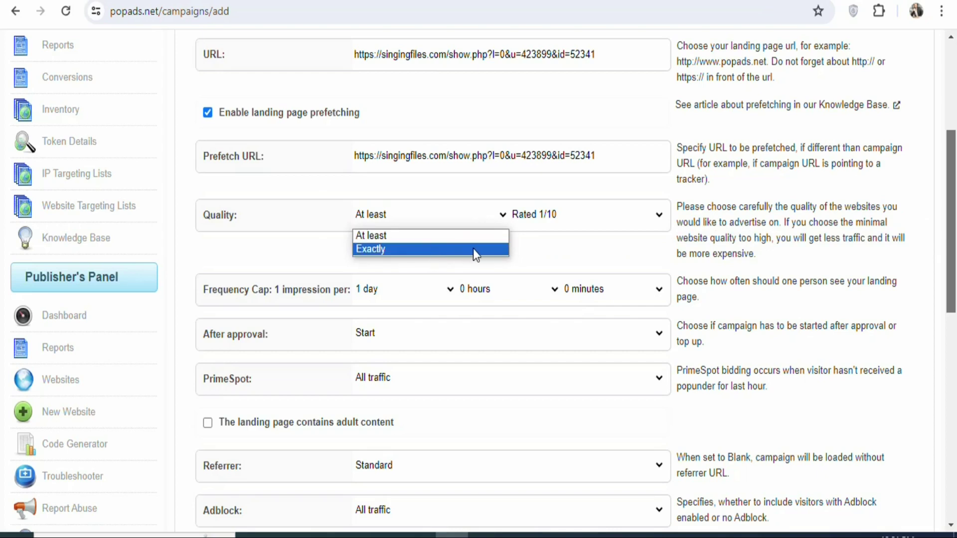
click(458, 216)
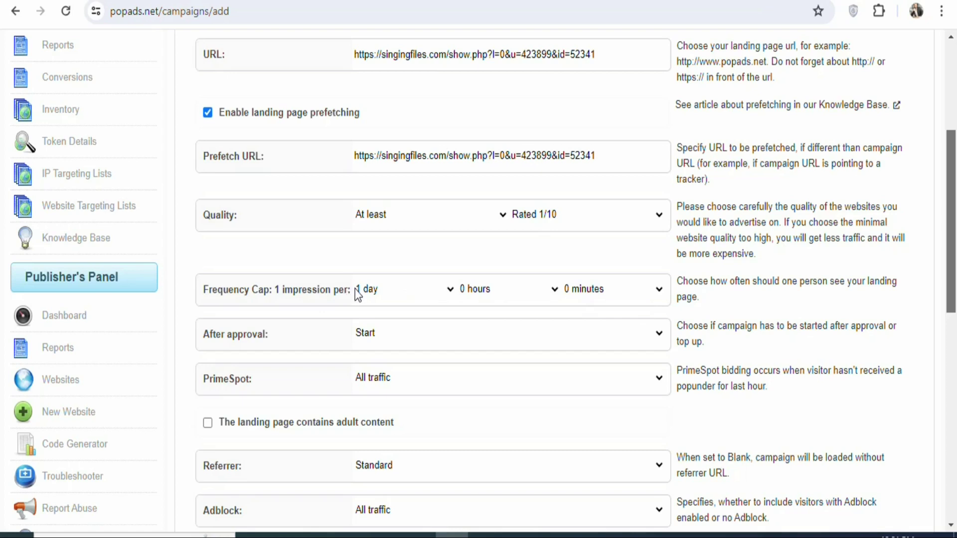
click(510, 291)
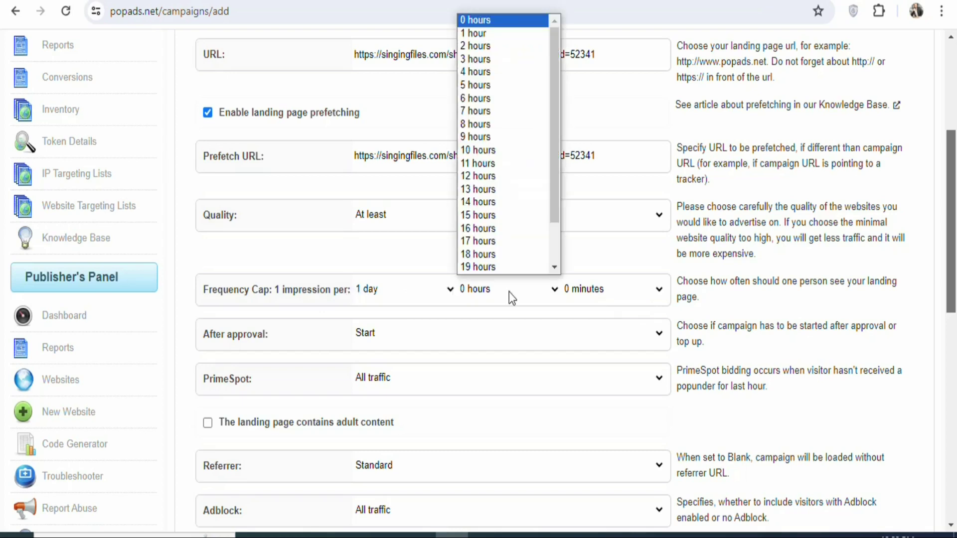
click(626, 290)
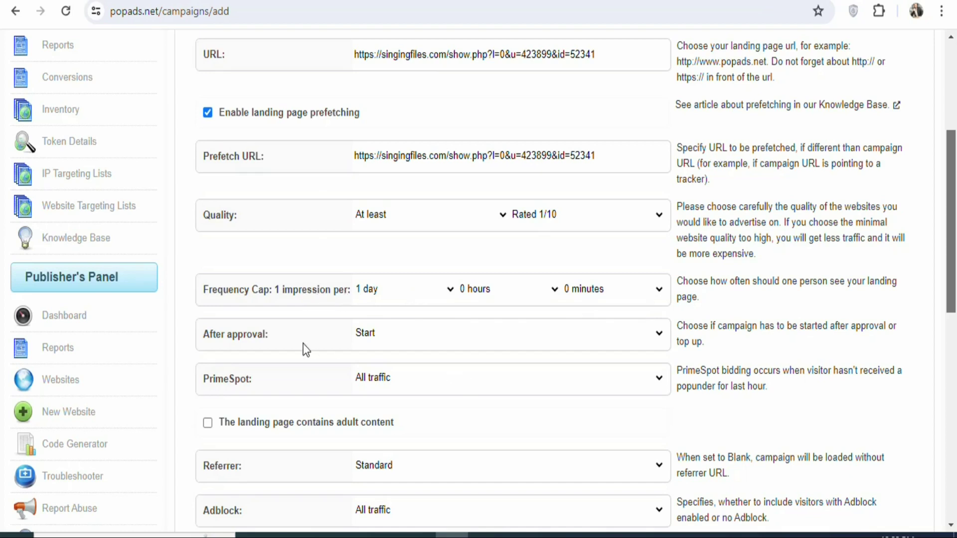
- Check the After approval and PrimeSpot choices, keeping Start and All traffic
click(452, 344)
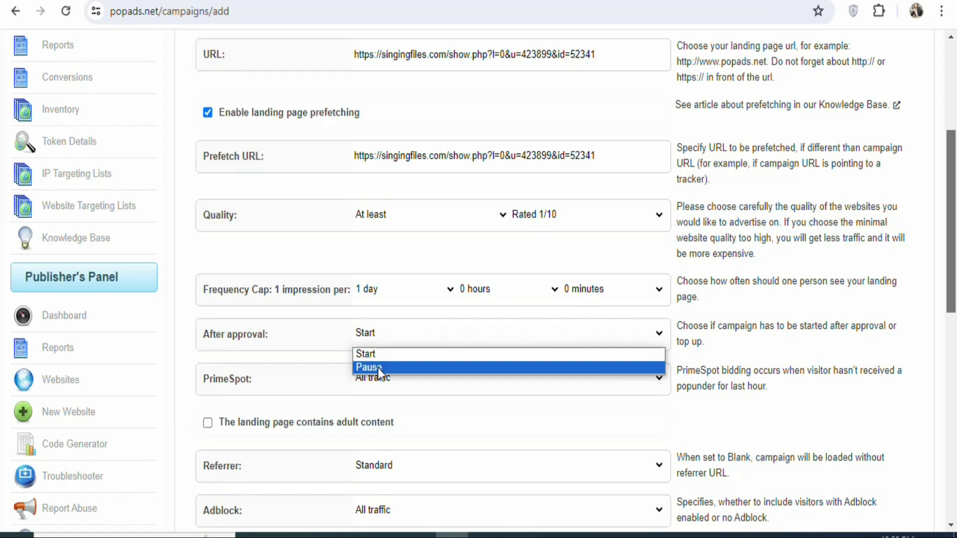
click(402, 341)
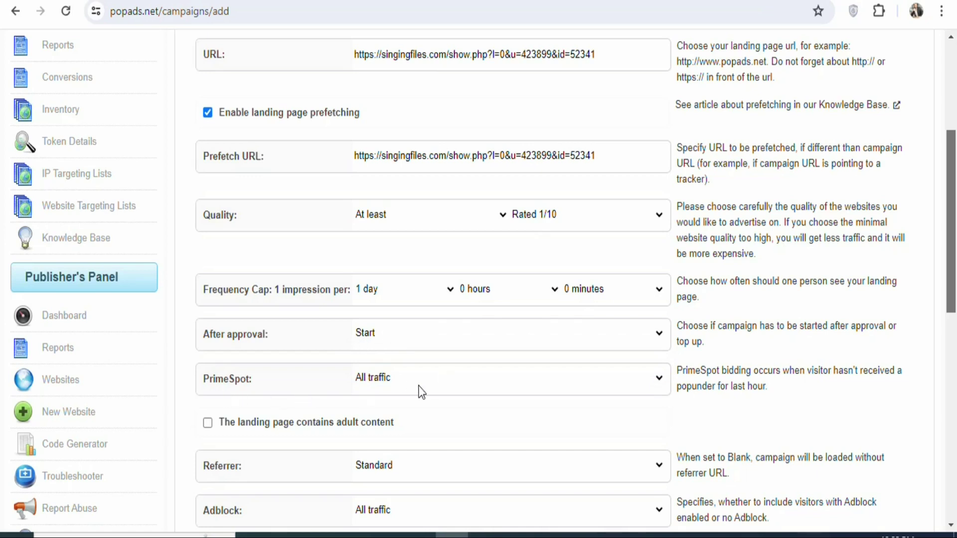
click(456, 384)
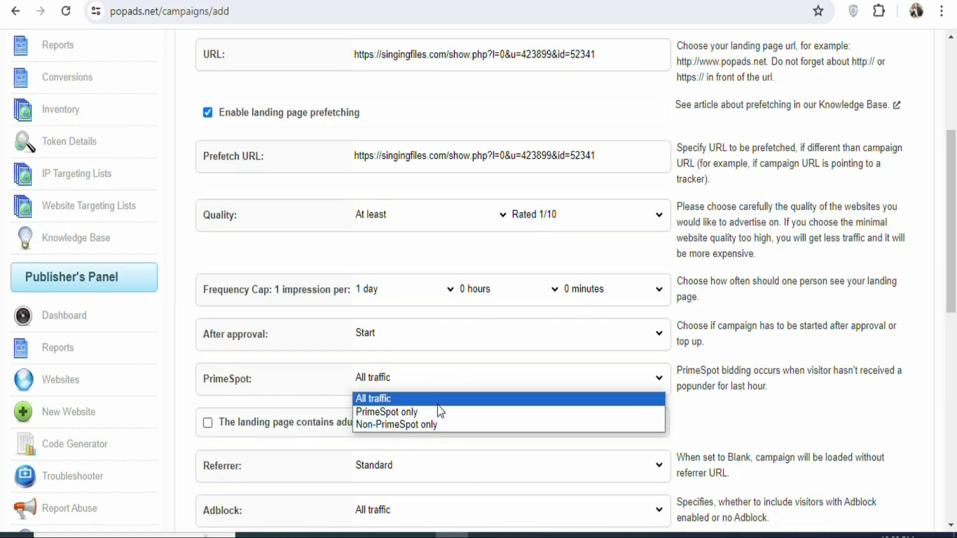
click(461, 378)
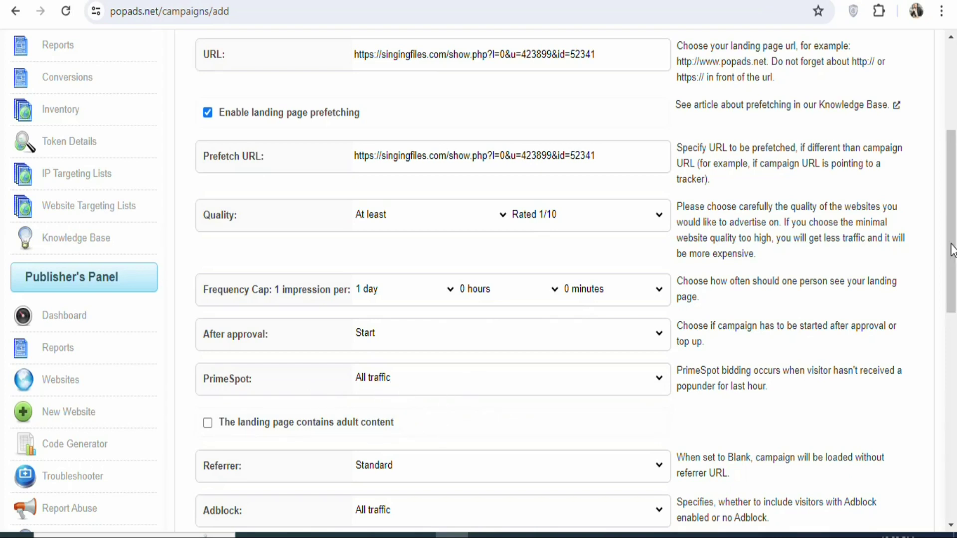
- Keep Referrer on Standard and Adblock on All traffic, and set the advertisement type to Popup
scroll(952, 249, down, 2)
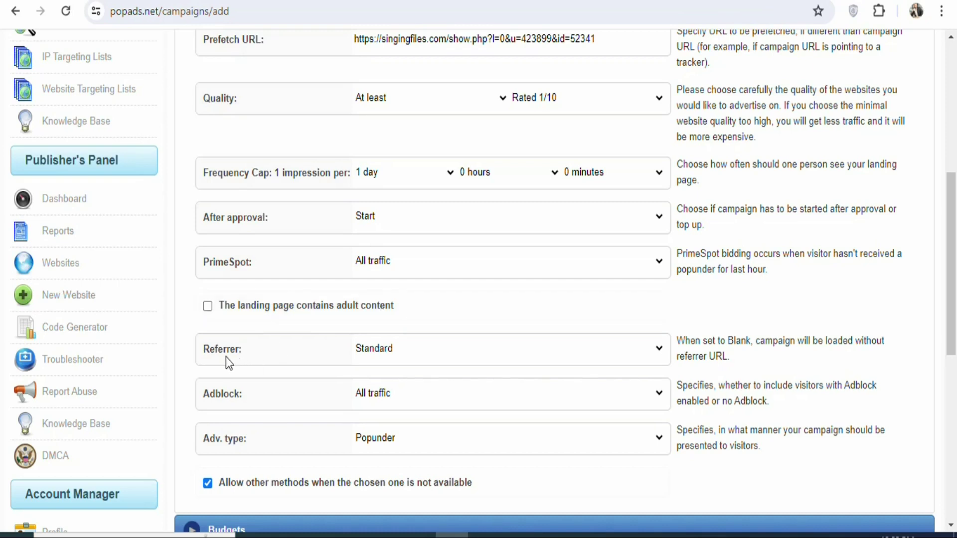
click(456, 361)
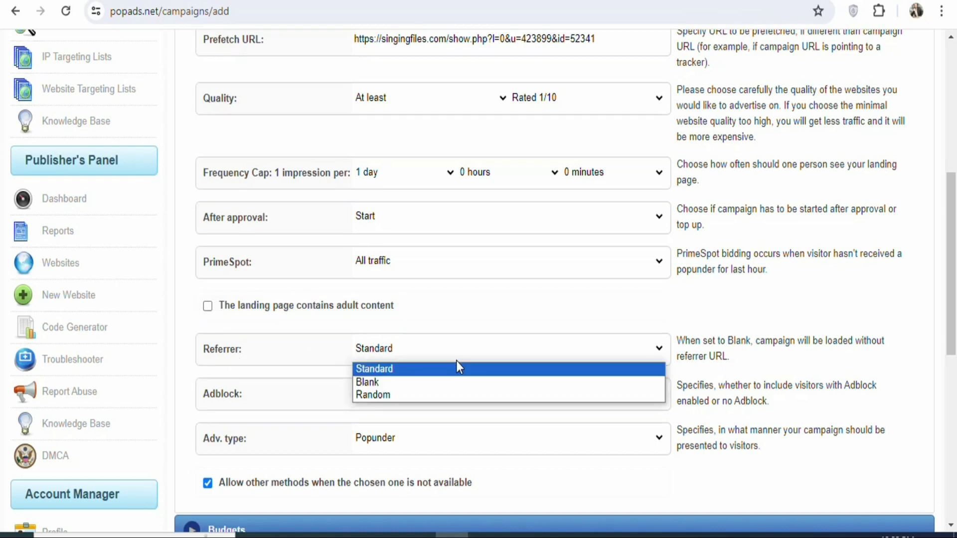
click(463, 352)
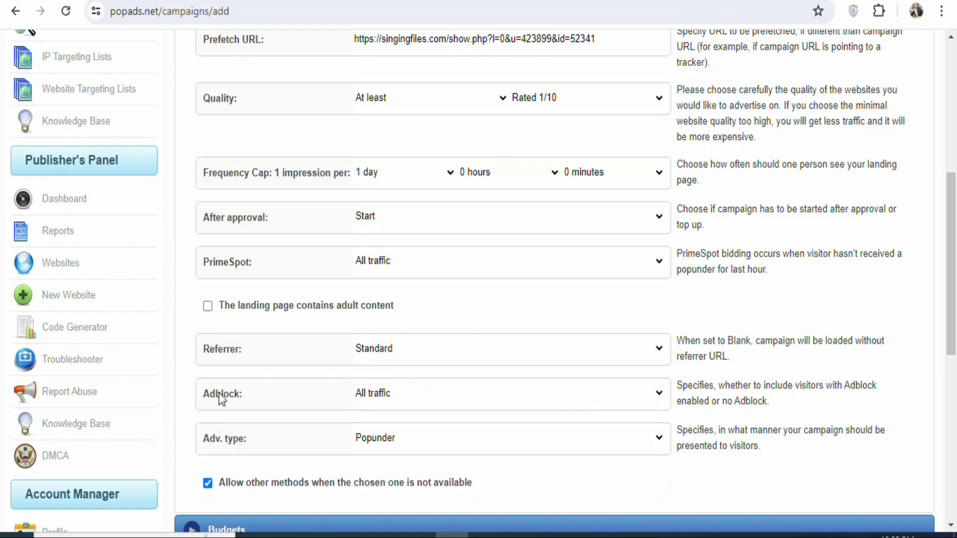
click(423, 403)
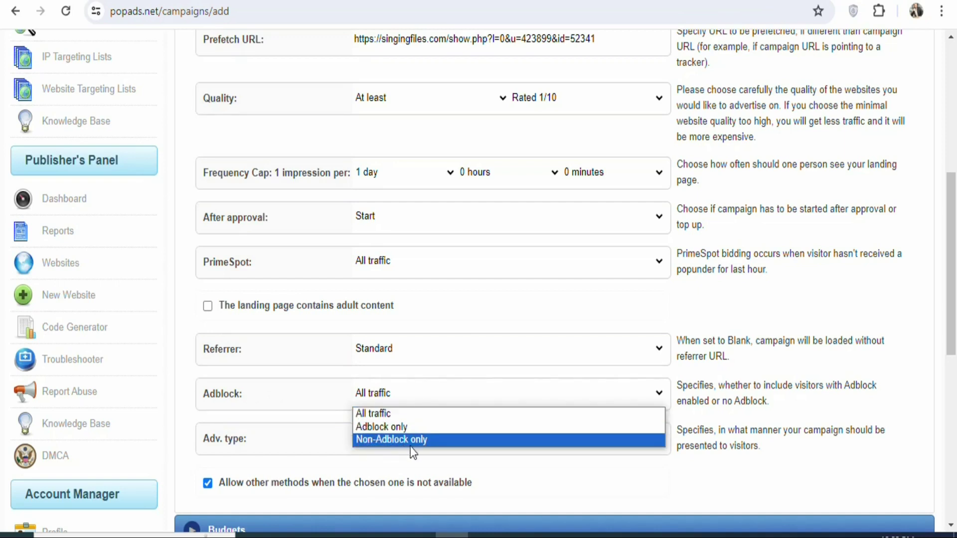
click(477, 402)
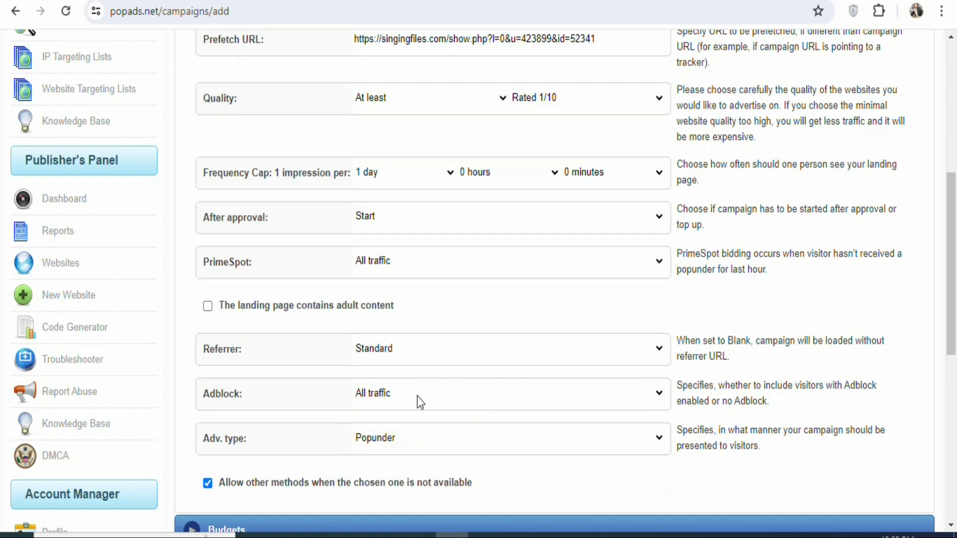
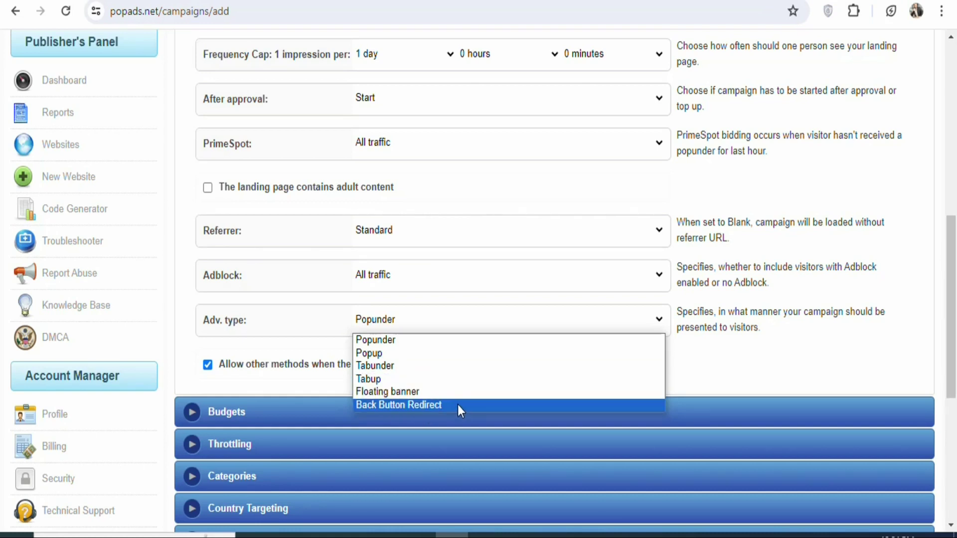
click(480, 354)
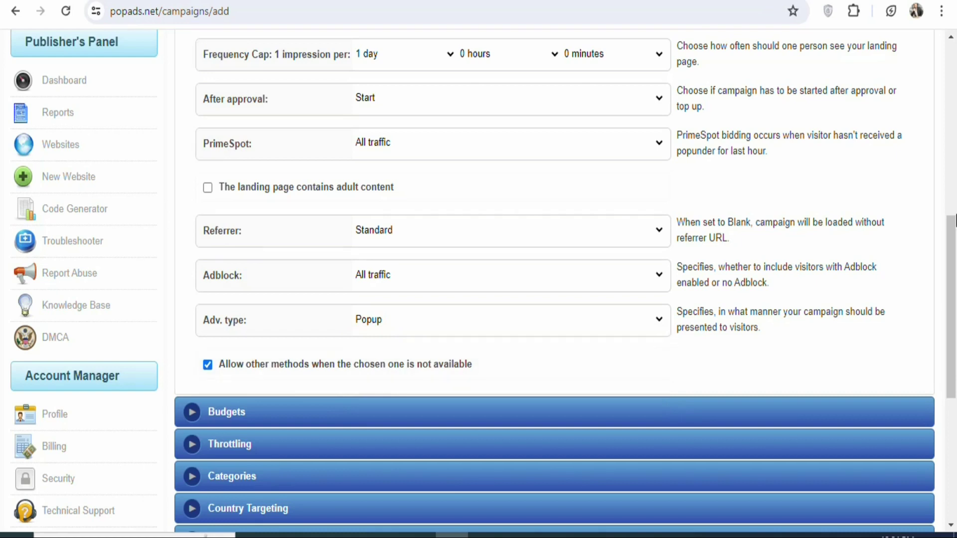
- In the campaign's budgets, set the Smart Bid maximal bid to 0.020
drag(954, 222, 955, 279)
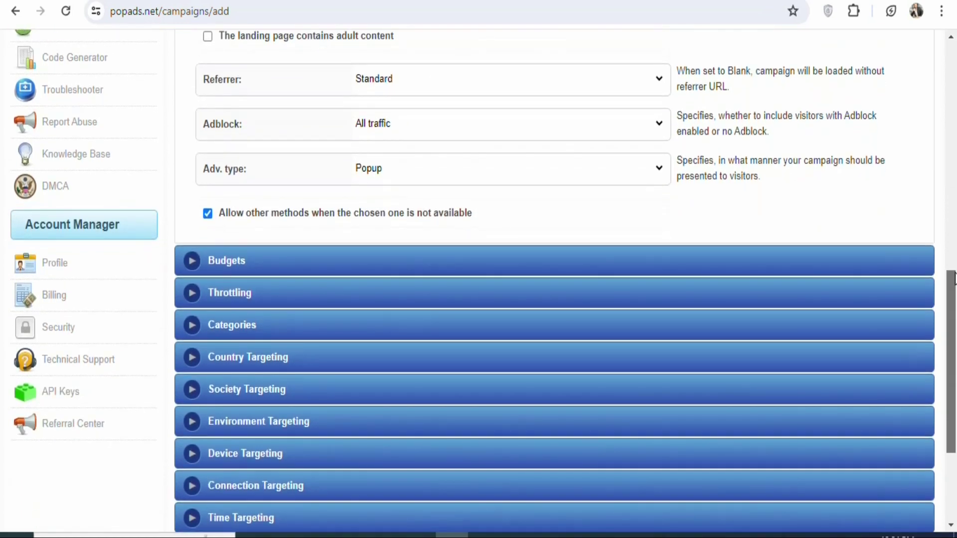
click(372, 271)
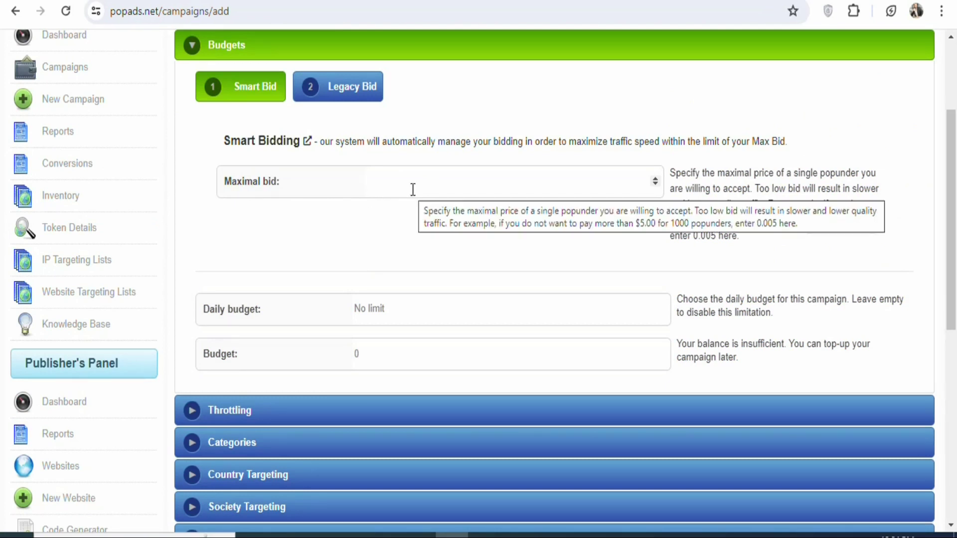
click(655, 178)
click(656, 183)
click(655, 183)
click(656, 184)
click(656, 178)
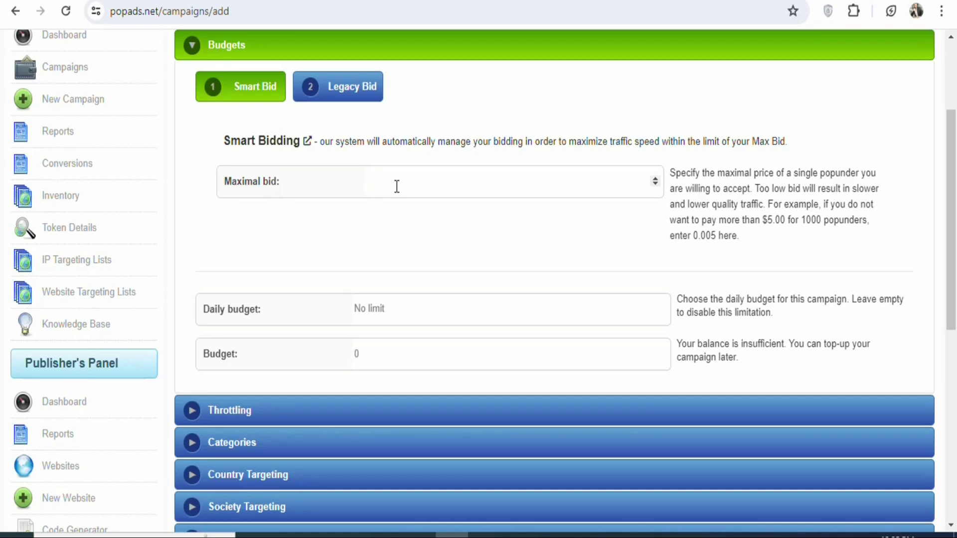
text(0.020)
- Check the throttling modes, keeping Disabled, and open the campaign's category choices
scroll(444, 352, down, 3)
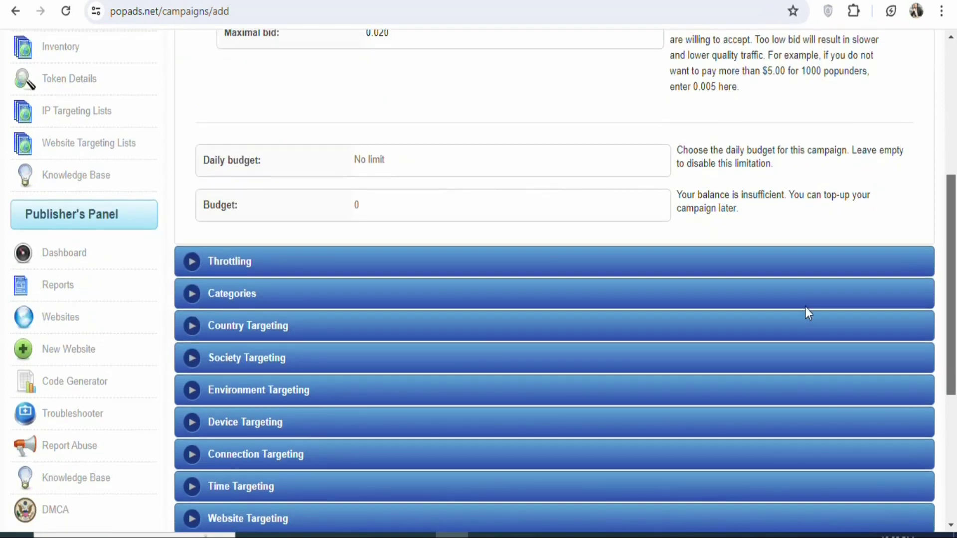
click(211, 267)
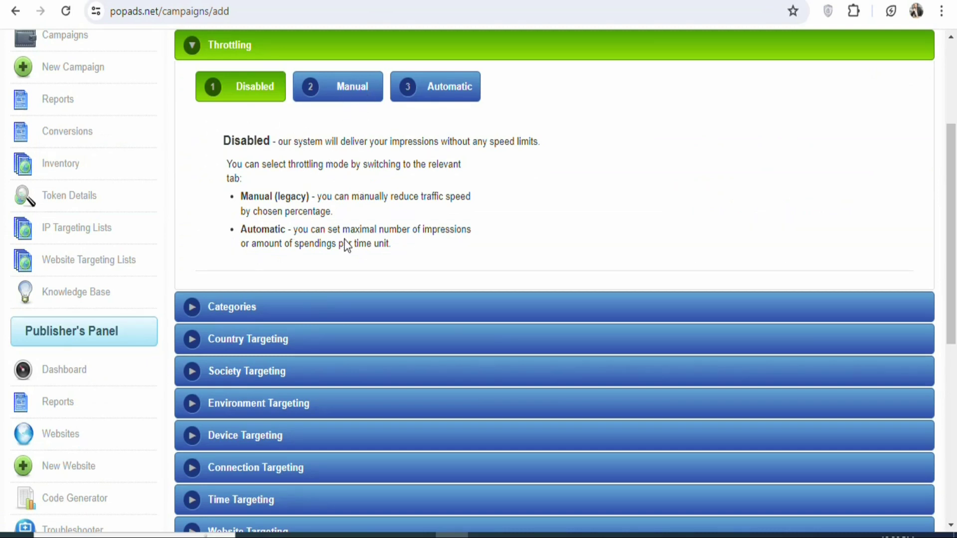
click(306, 314)
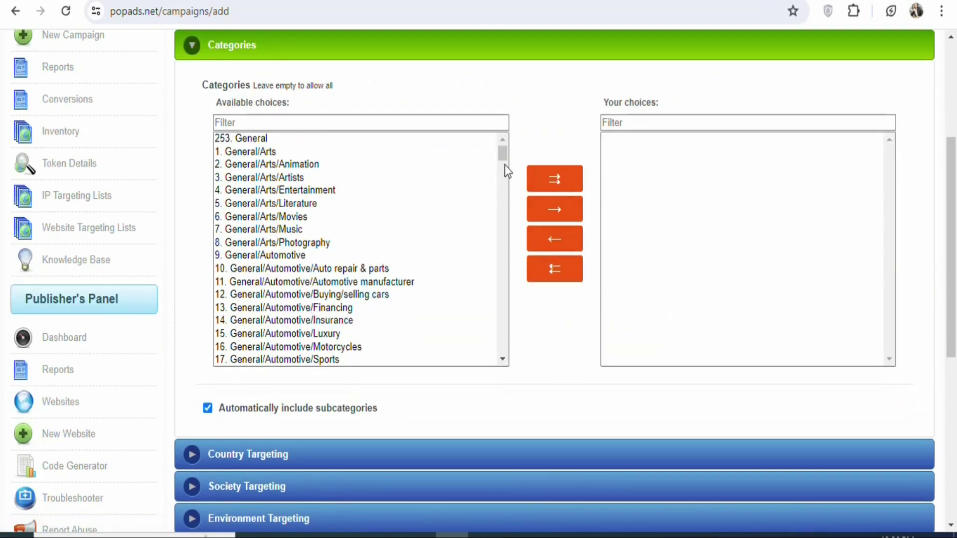
- Add all available categories to the campaign's choices and clear them again
mouse_move(502, 159)
mouse_down()
mouse_move(498, 215)
mouse_move(498, 150)
mouse_up()
drag(952, 187, 952, 167)
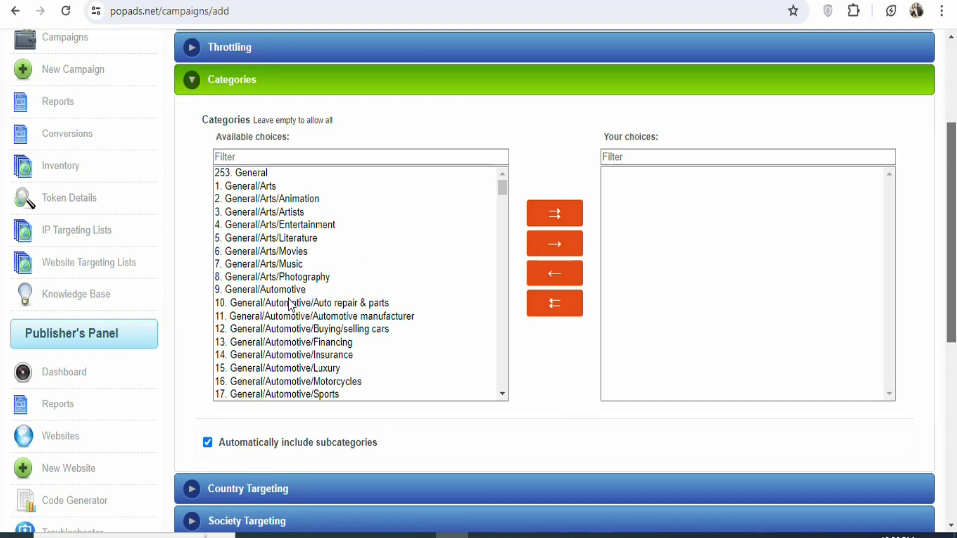
click(573, 218)
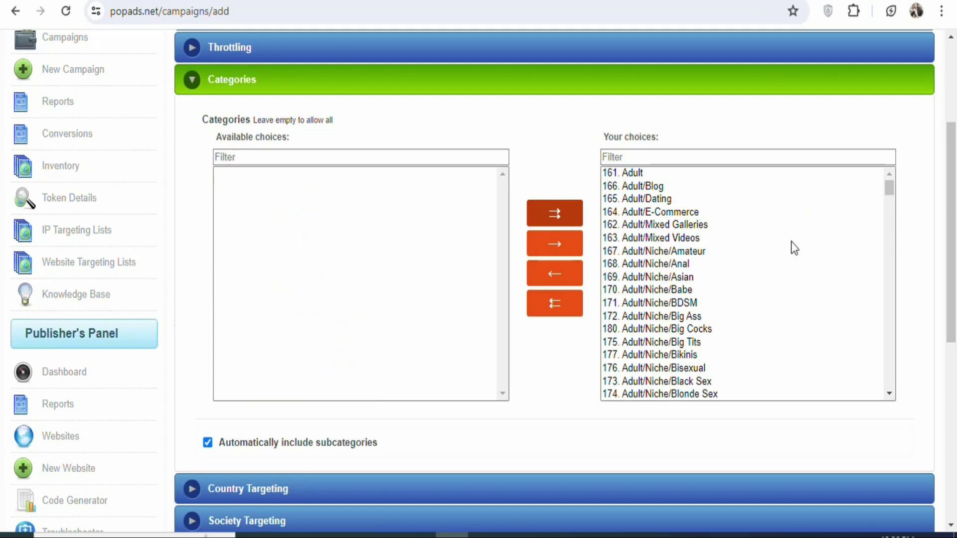
click(553, 303)
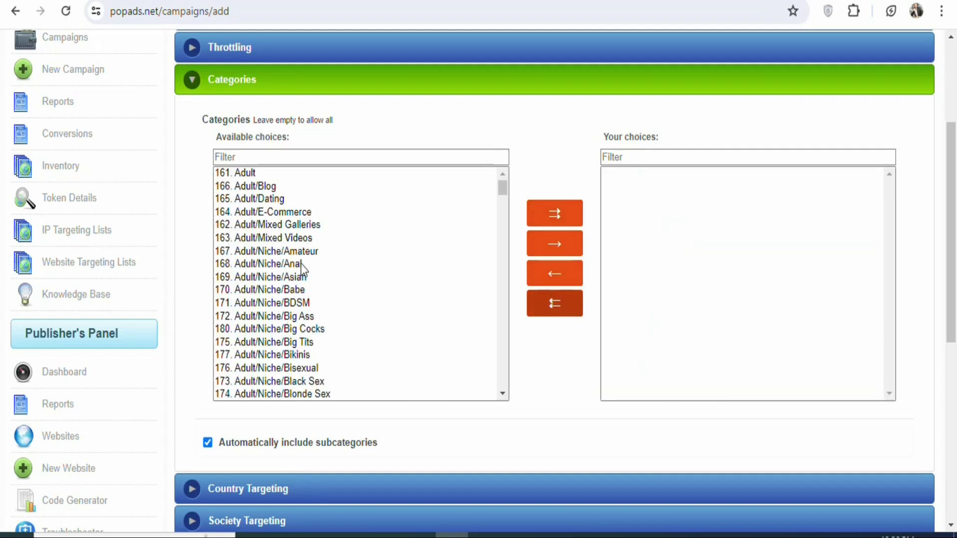
- Add the General/Health/Erectile dysfunction category and all remaining categories to the campaign's choices
drag(503, 188, 502, 303)
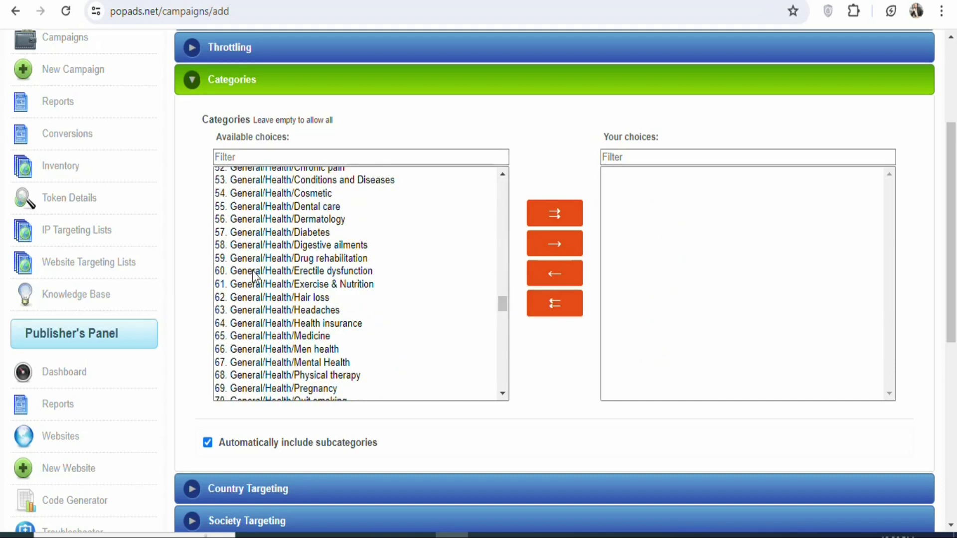
click(346, 272)
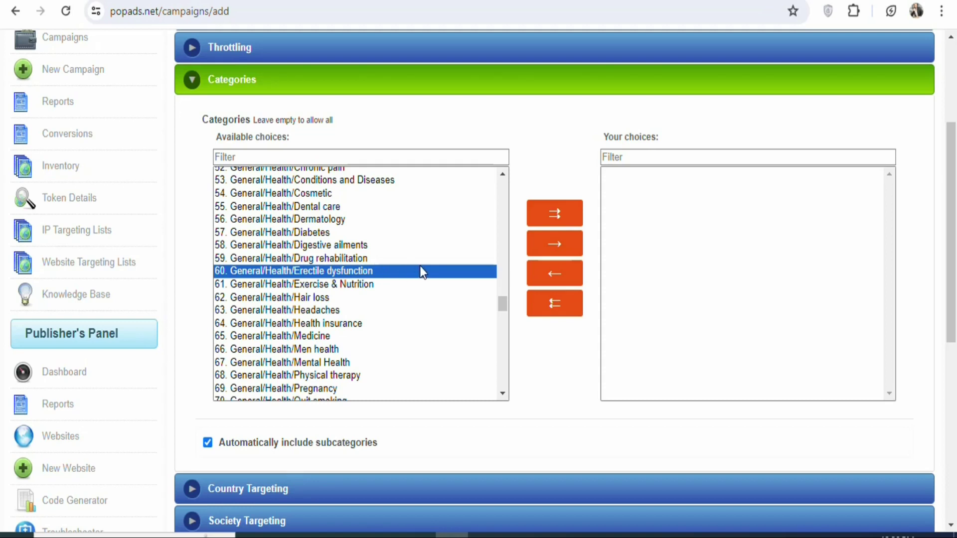
click(553, 244)
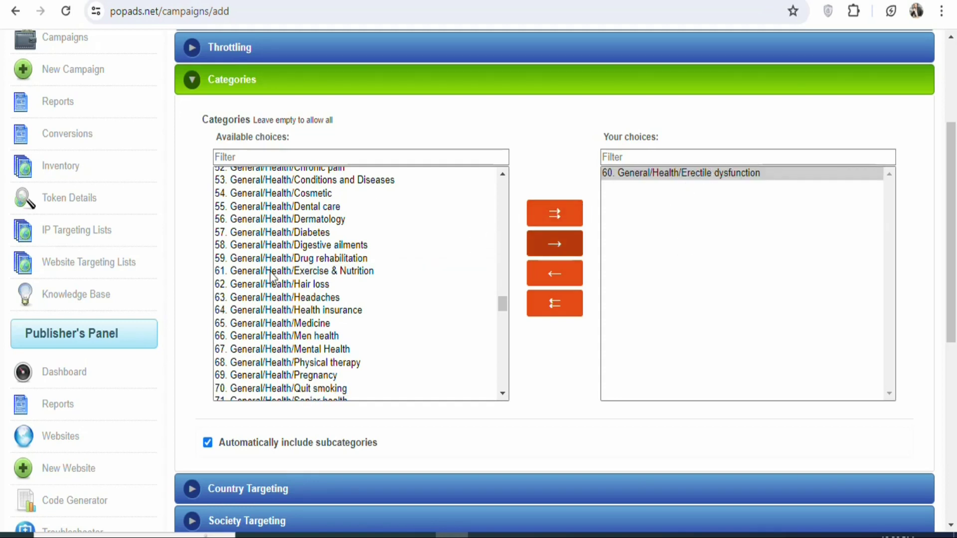
click(566, 213)
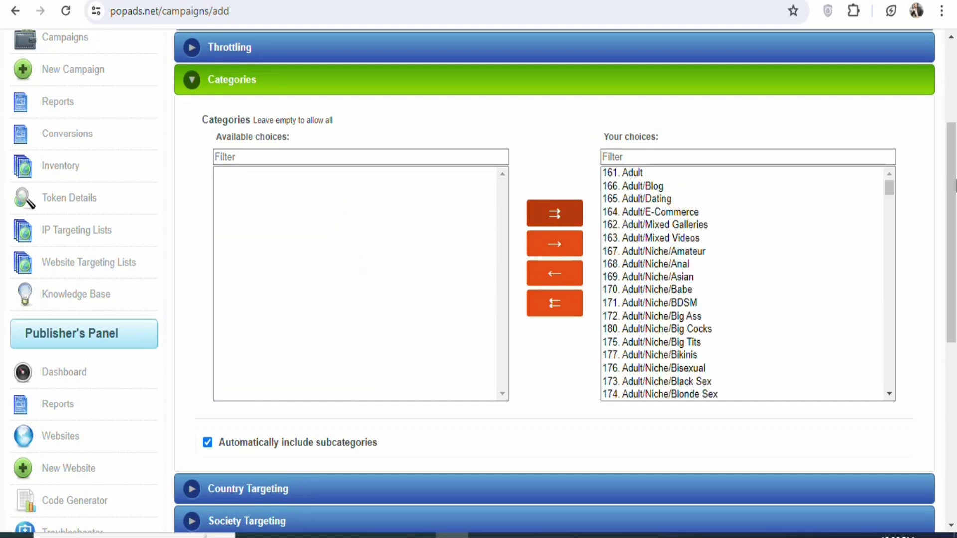
- In the country targeting, add Spain to the campaign's chosen countries
drag(953, 178, 952, 279)
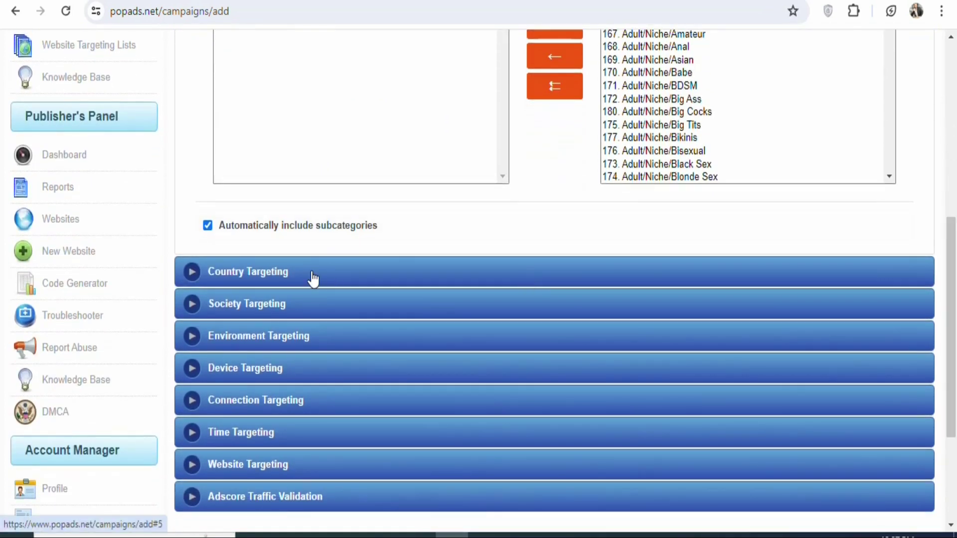
click(199, 273)
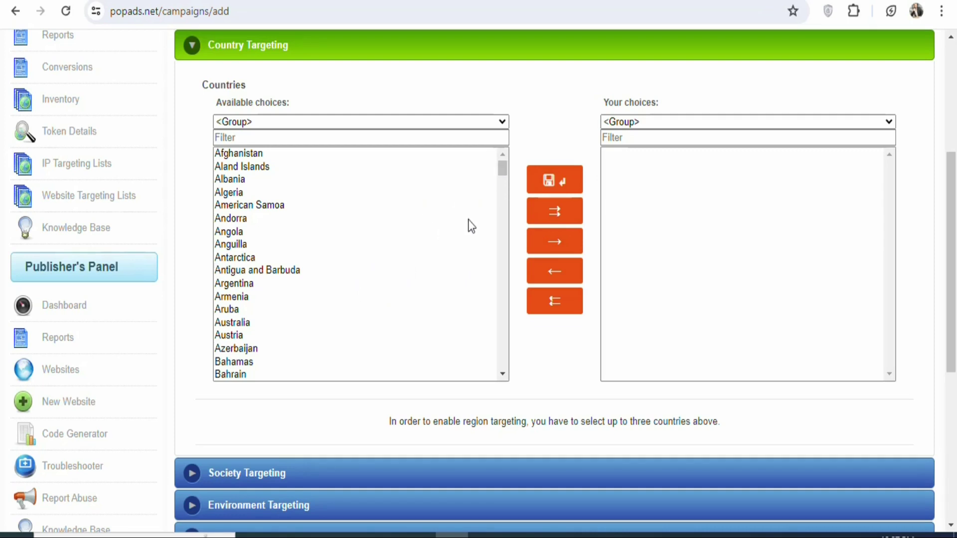
drag(505, 167, 516, 328)
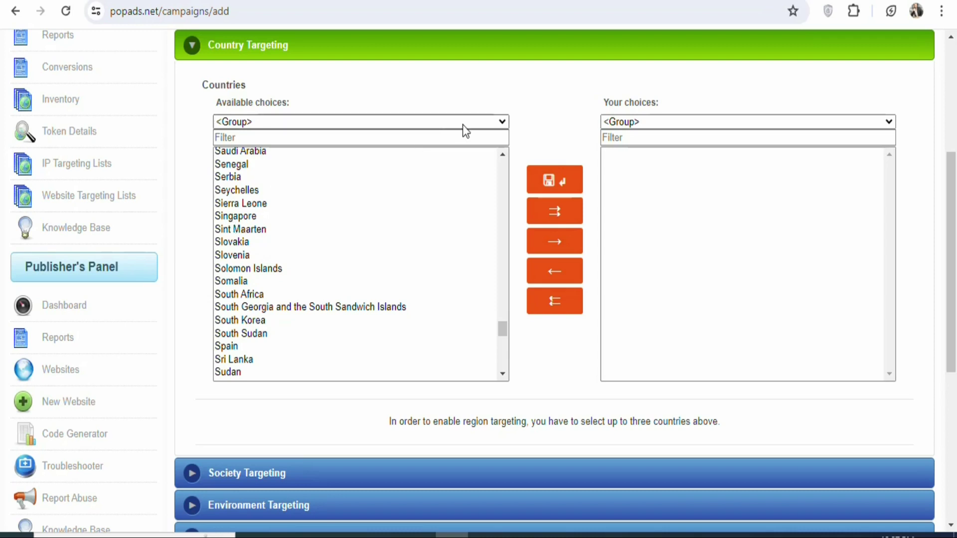
click(504, 153)
click(503, 154)
click(504, 153)
click(504, 154)
click(504, 154)
scroll(226, 289, down, 4)
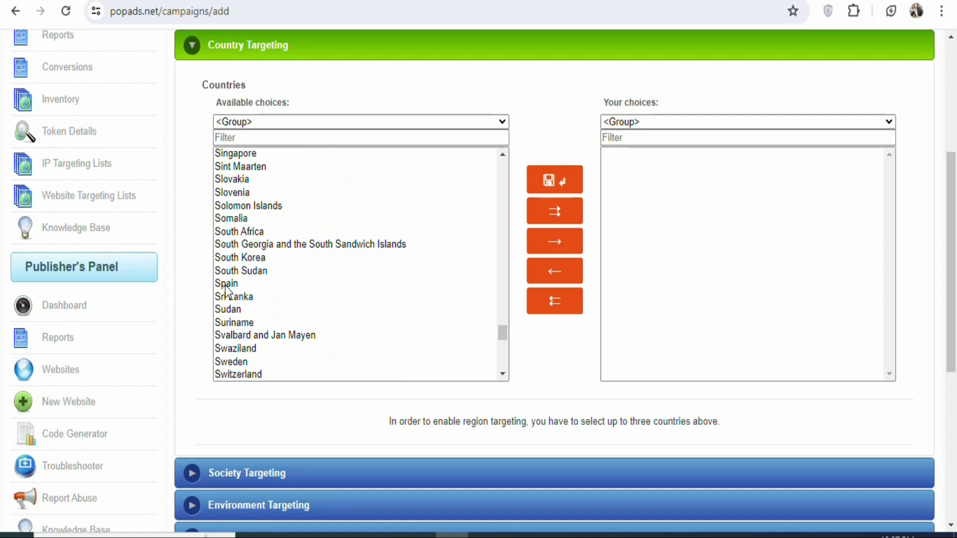
click(227, 285)
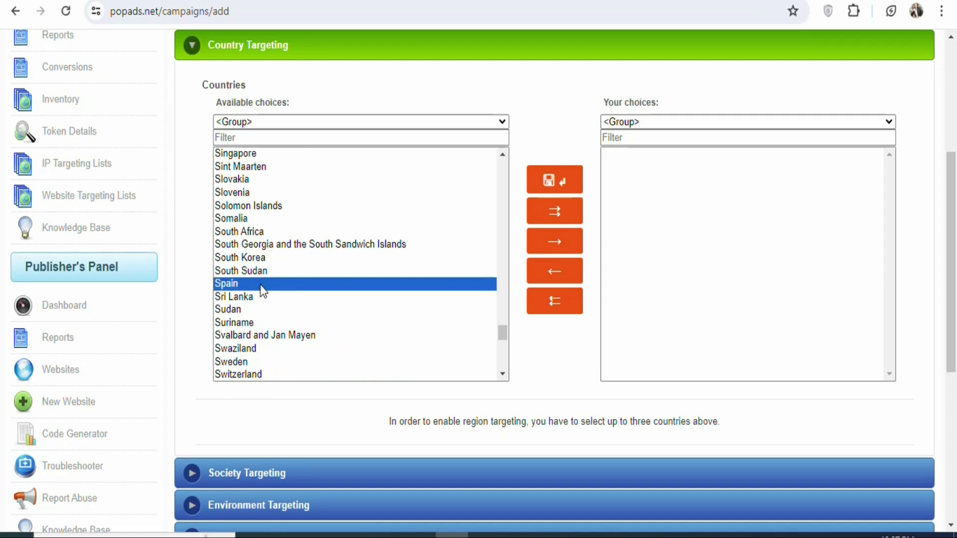
click(548, 241)
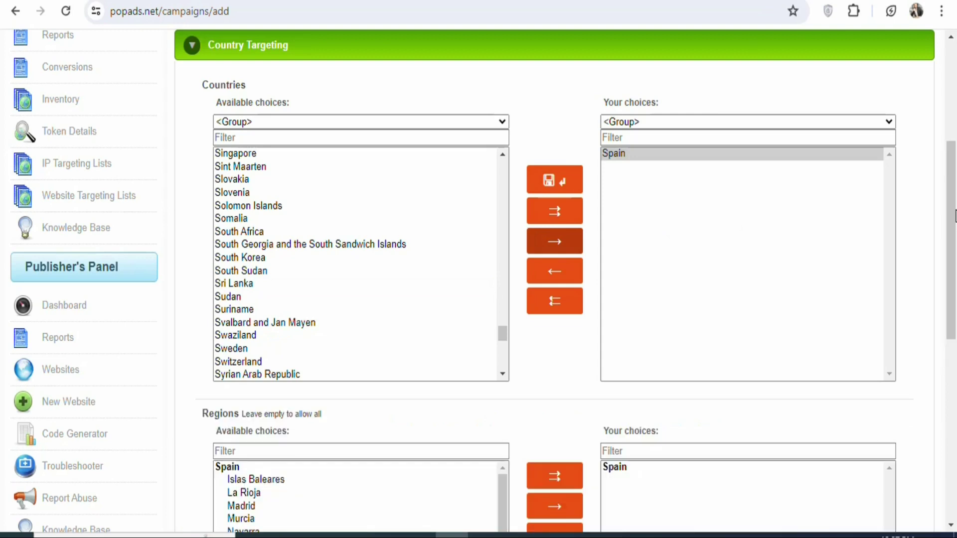
- Add all of Spain's regions to the campaign's chosen regions
scroll(952, 201, down, 4)
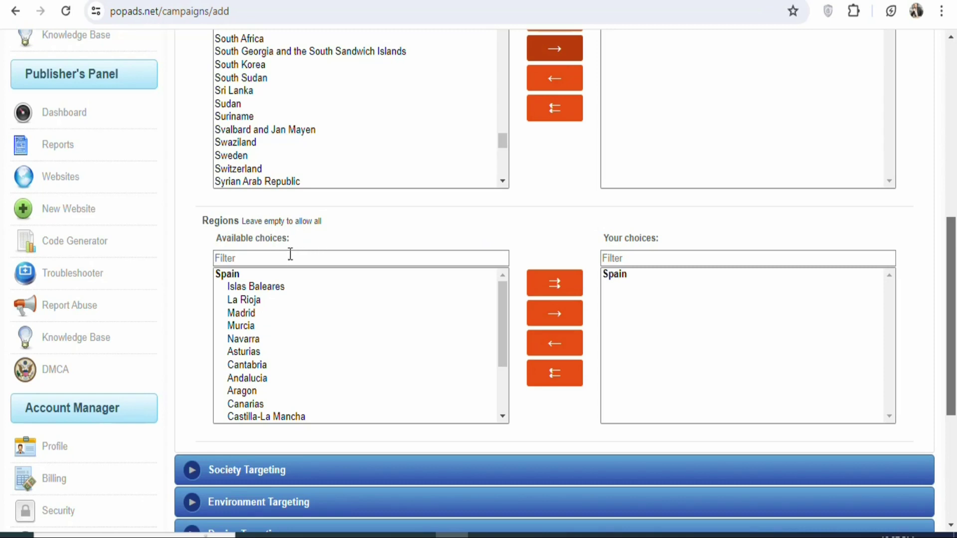
click(262, 302)
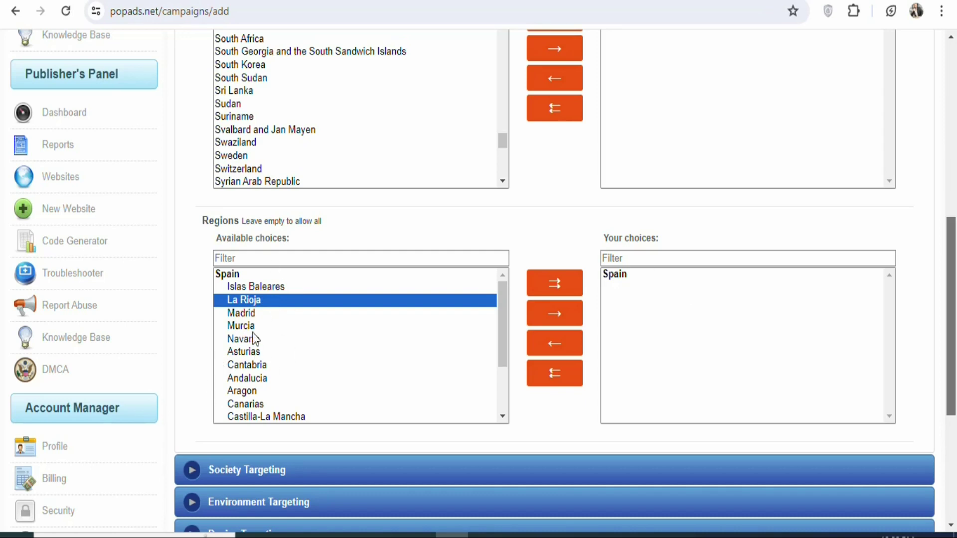
click(568, 284)
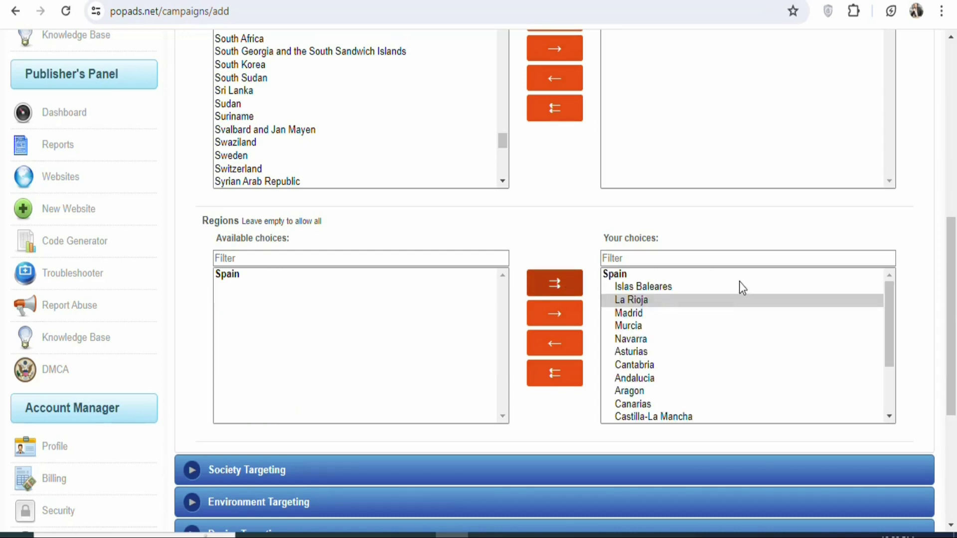
- In Society Targeting, add Spanish to the campaign's chosen languages and add all population ranges to the chosen populations
scroll(952, 265, down, 1)
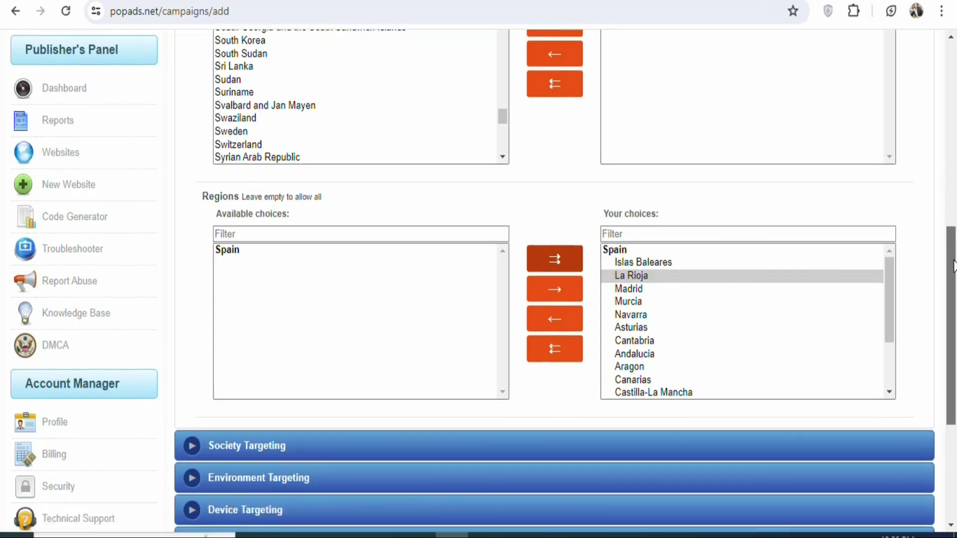
scroll(953, 265, down, 3)
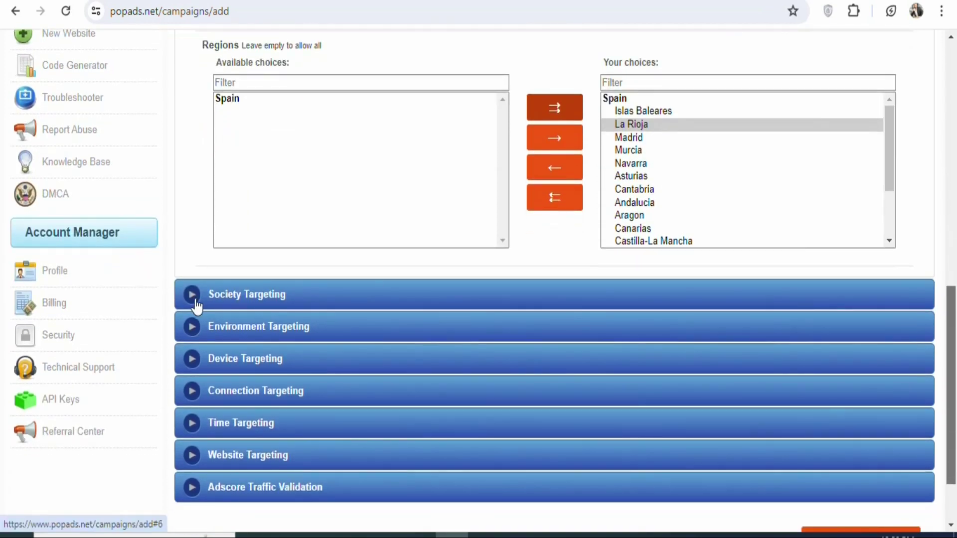
click(197, 302)
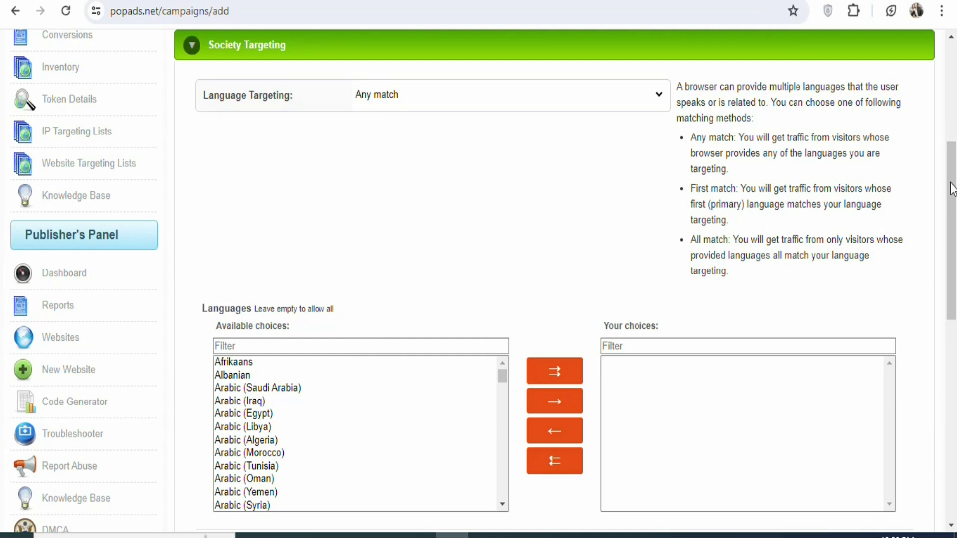
drag(953, 176, 954, 199)
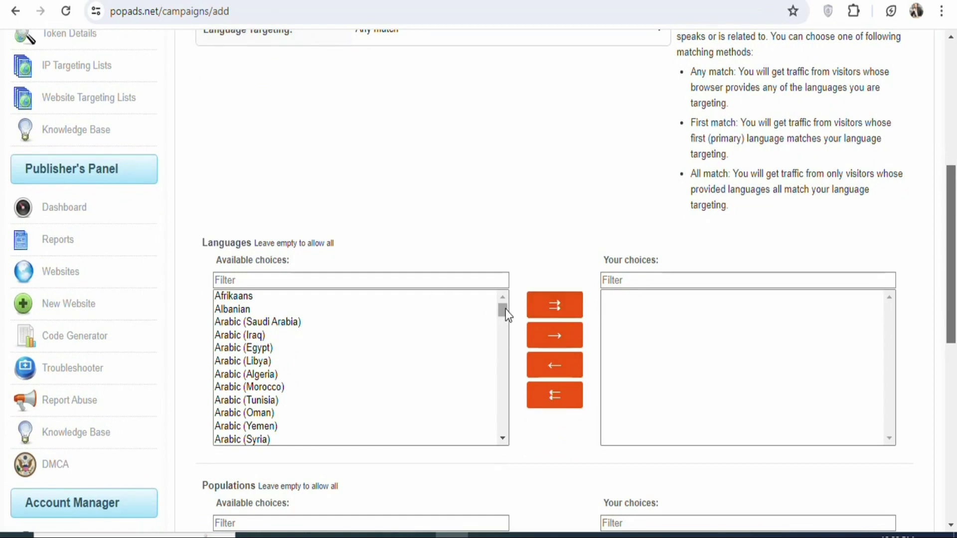
drag(502, 309, 501, 397)
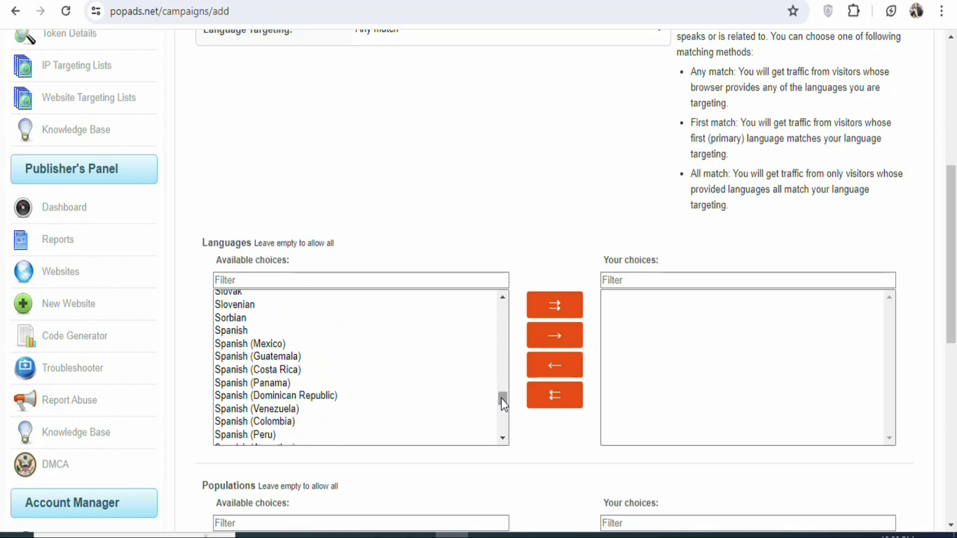
click(228, 331)
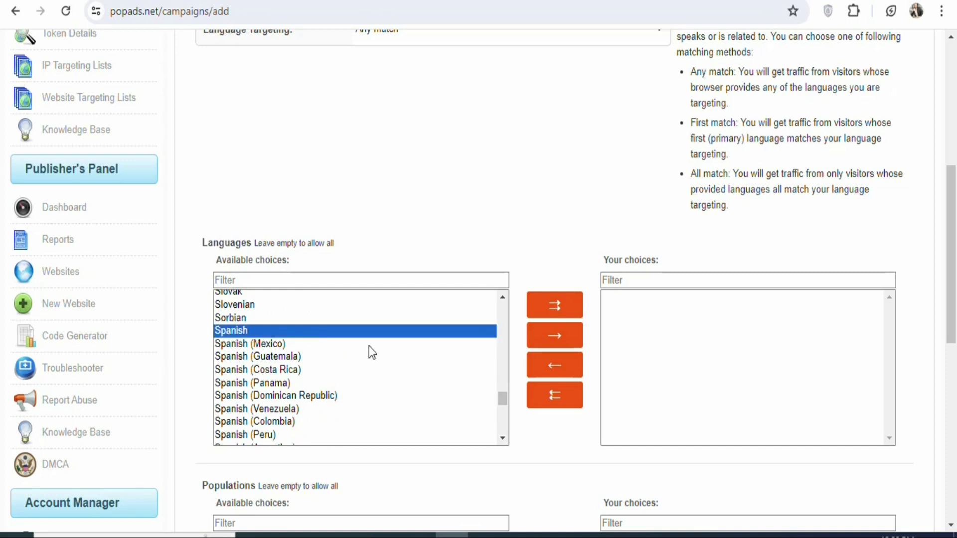
click(571, 336)
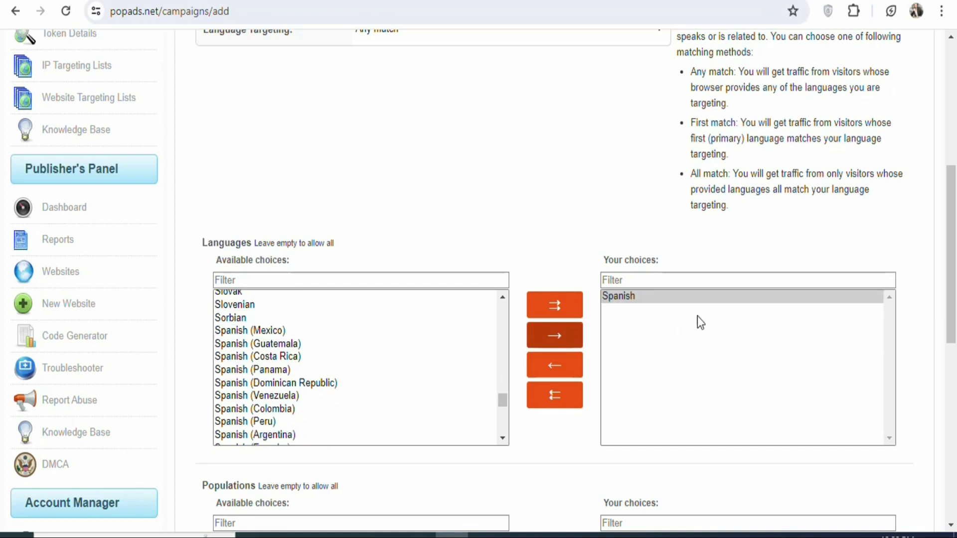
drag(952, 225, 955, 333)
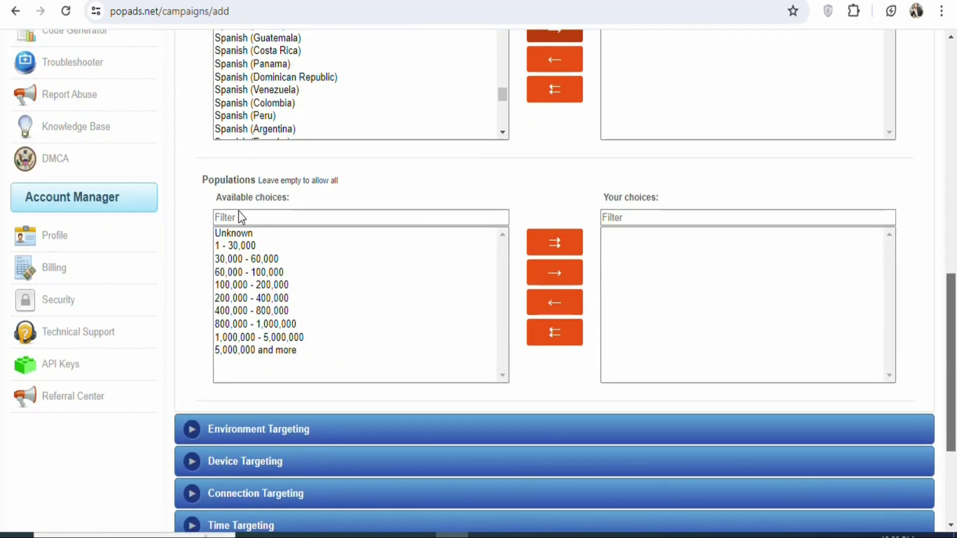
click(550, 254)
- In Environment Targeting, add iOS with all its versions to the campaign's chosen operating systems
scroll(953, 327, down, 2)
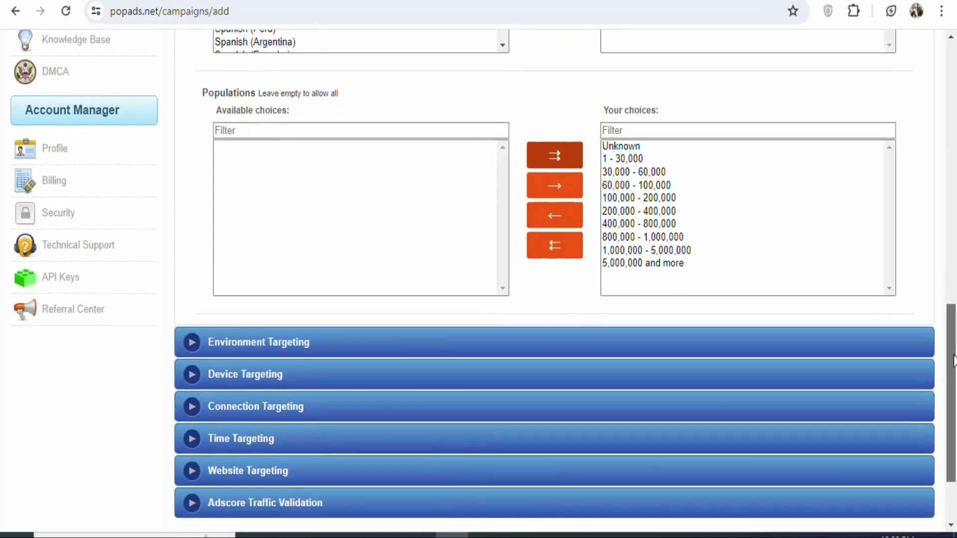
click(218, 329)
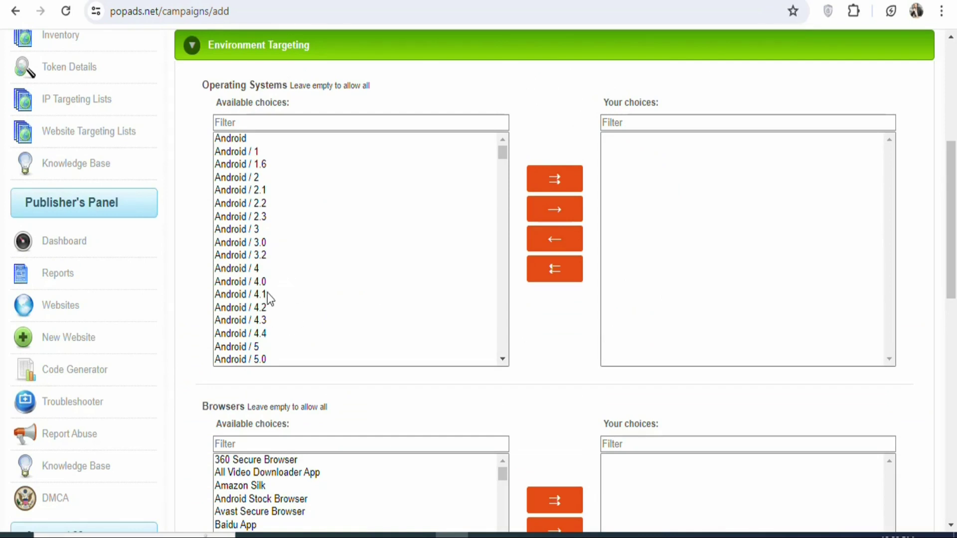
mouse_move(503, 167)
mouse_down()
mouse_move(503, 329)
mouse_move(490, 180)
mouse_up()
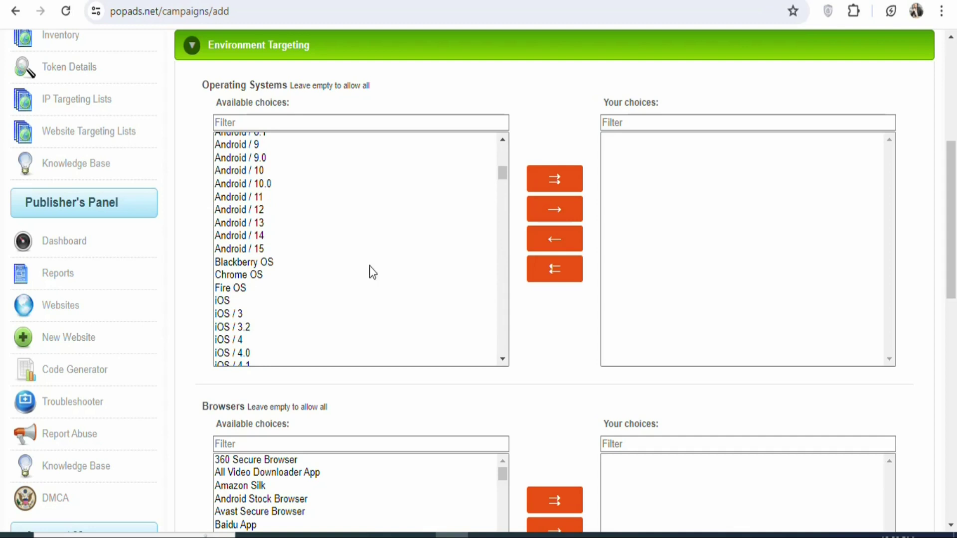
click(219, 301)
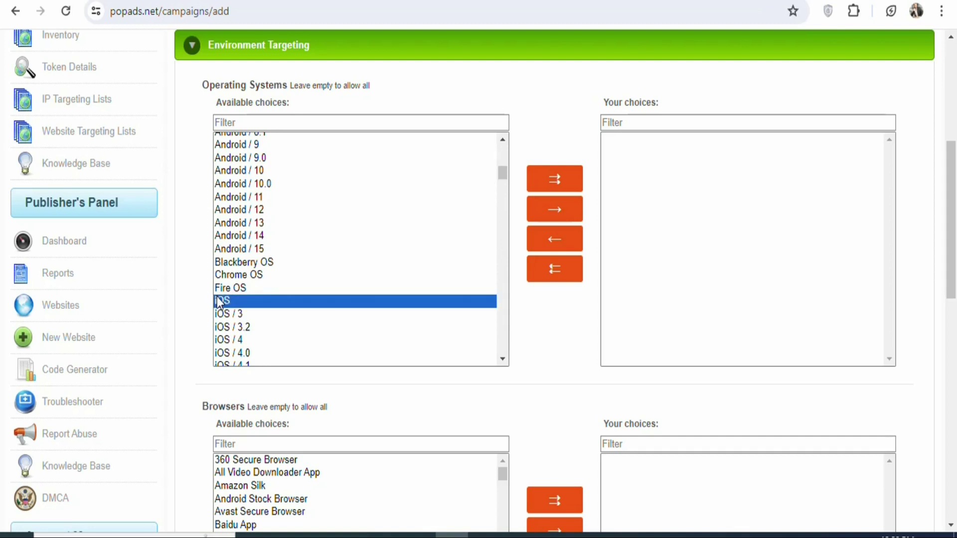
click(531, 219)
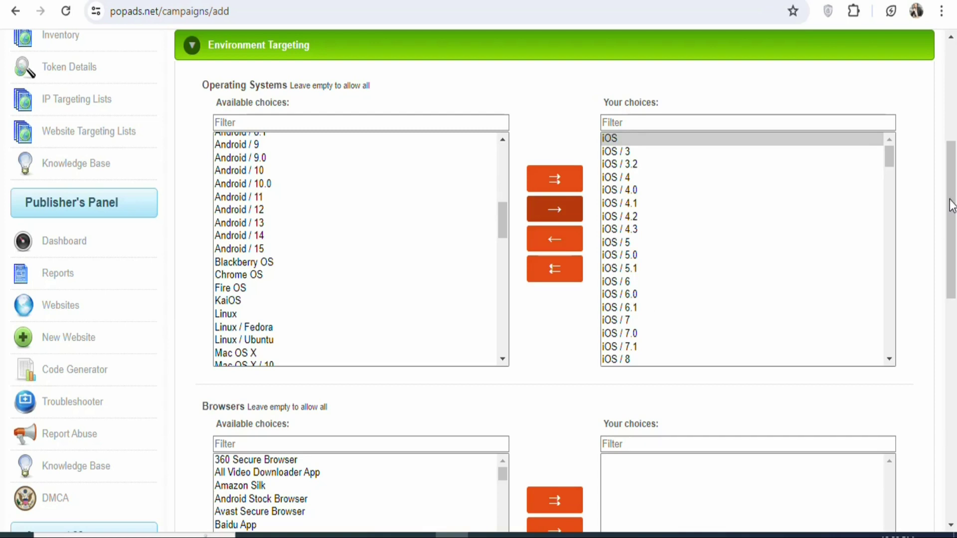
- Add all available browsers and all screen resolutions to the campaign's environment choices
scroll(952, 204, down, 5)
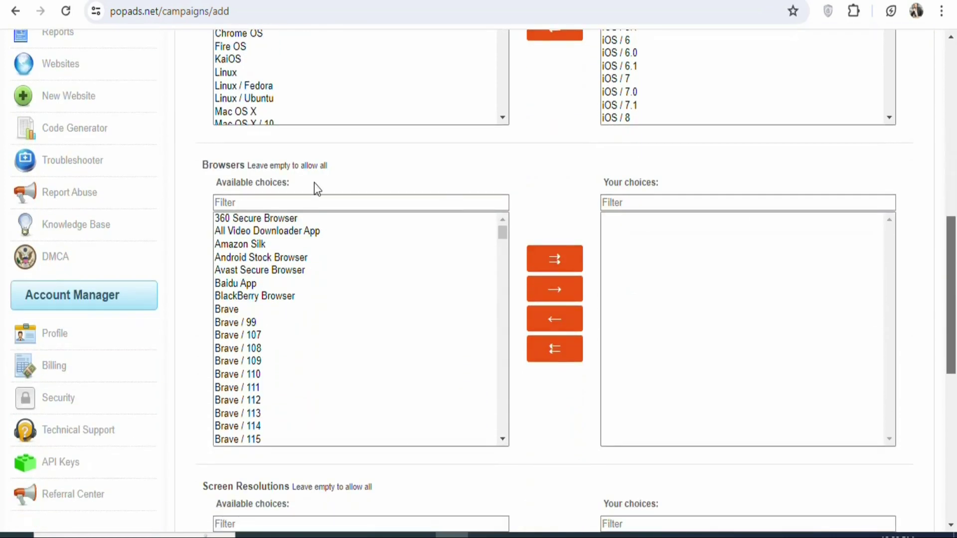
click(555, 259)
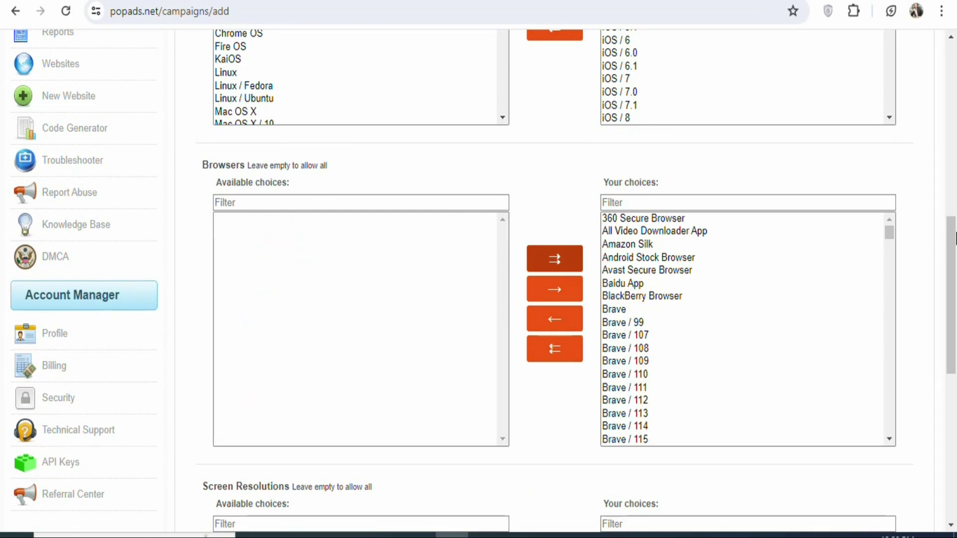
drag(954, 245, 954, 342)
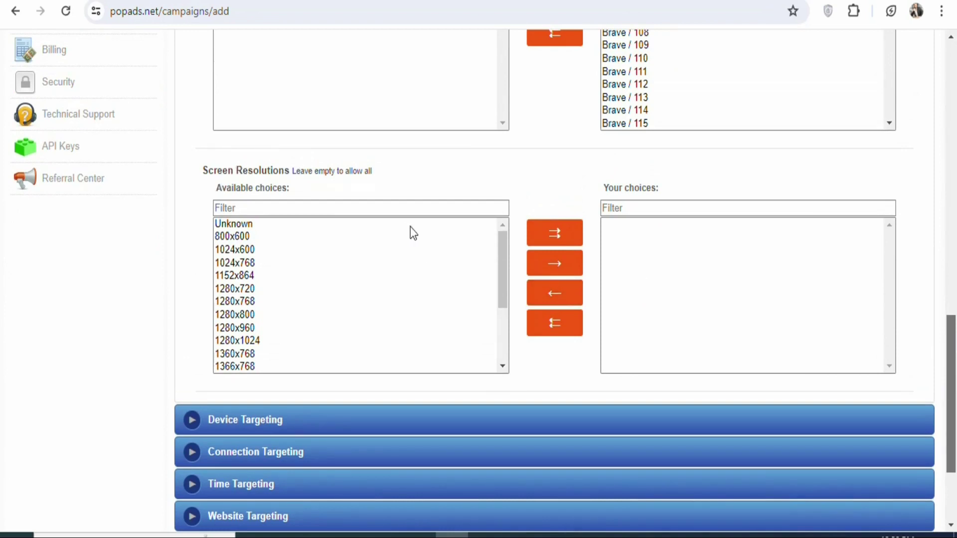
click(560, 231)
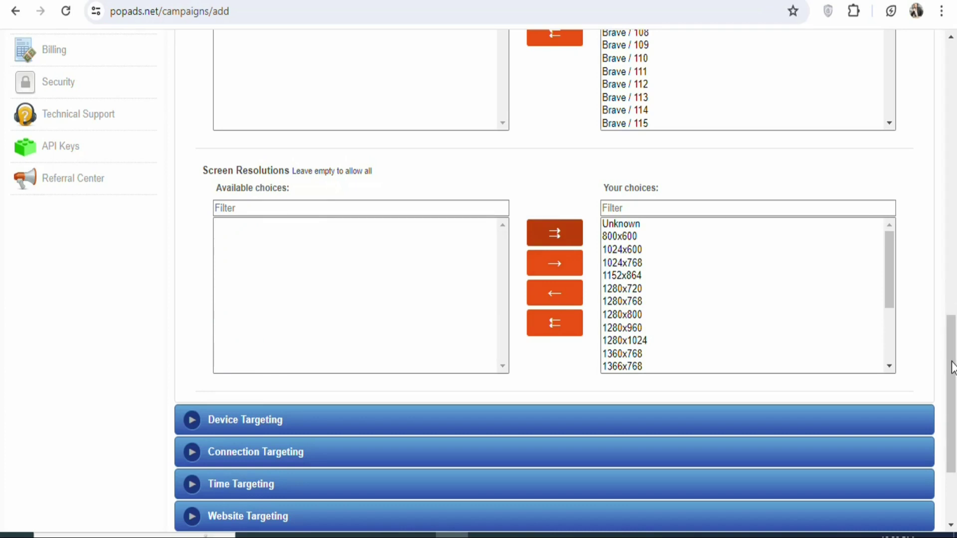
- In Device Targeting, add the Smartphone and Tablet form factors to the campaign's choices
scroll(217, 341, down, 2)
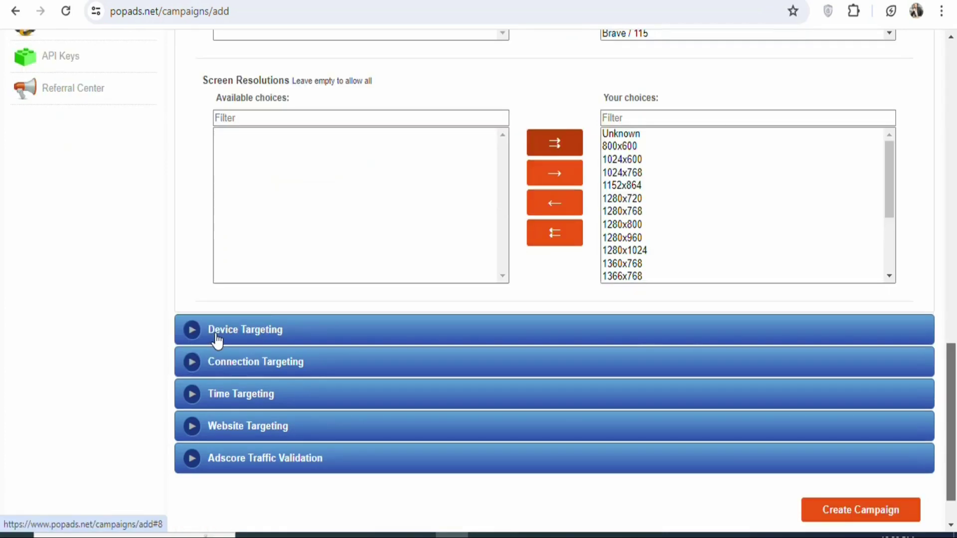
click(217, 332)
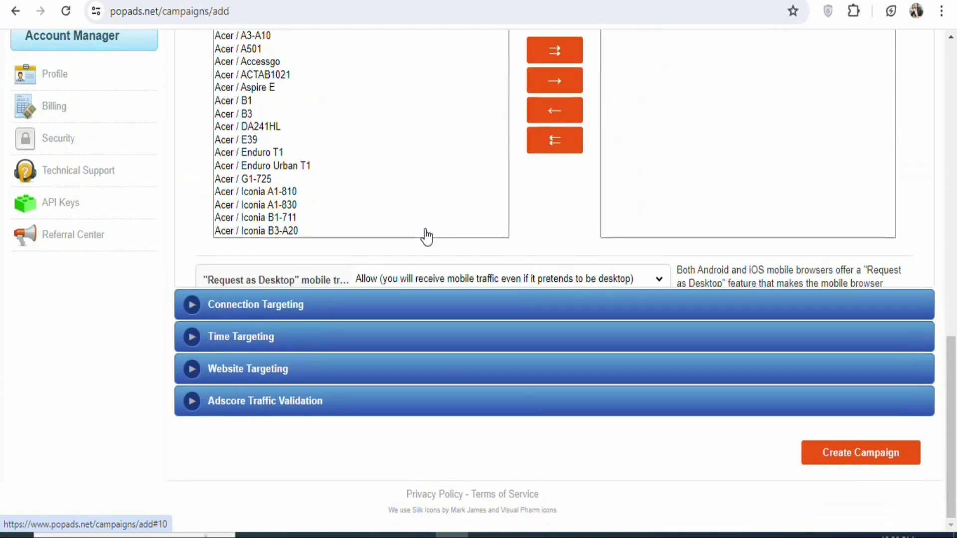
scroll(955, 279, up, 6)
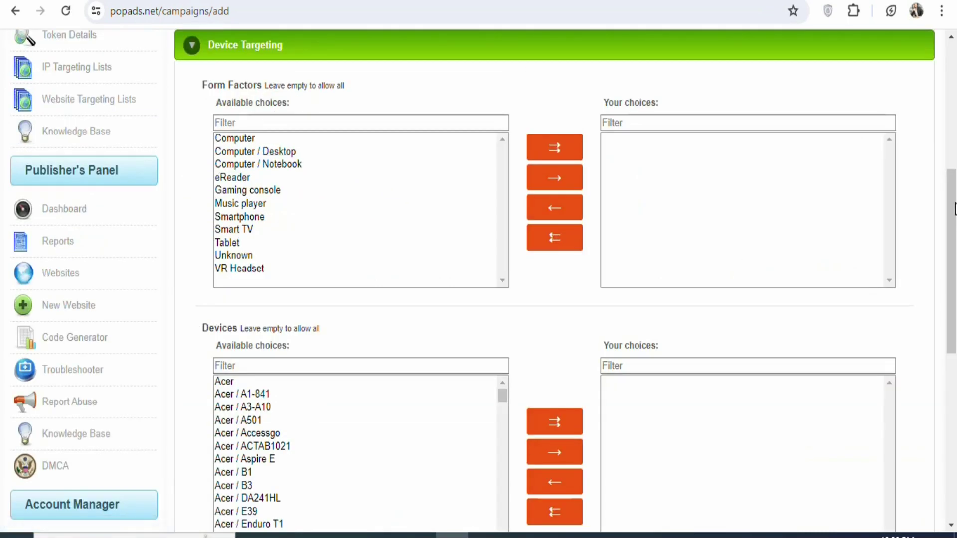
scroll(955, 209, up, 1)
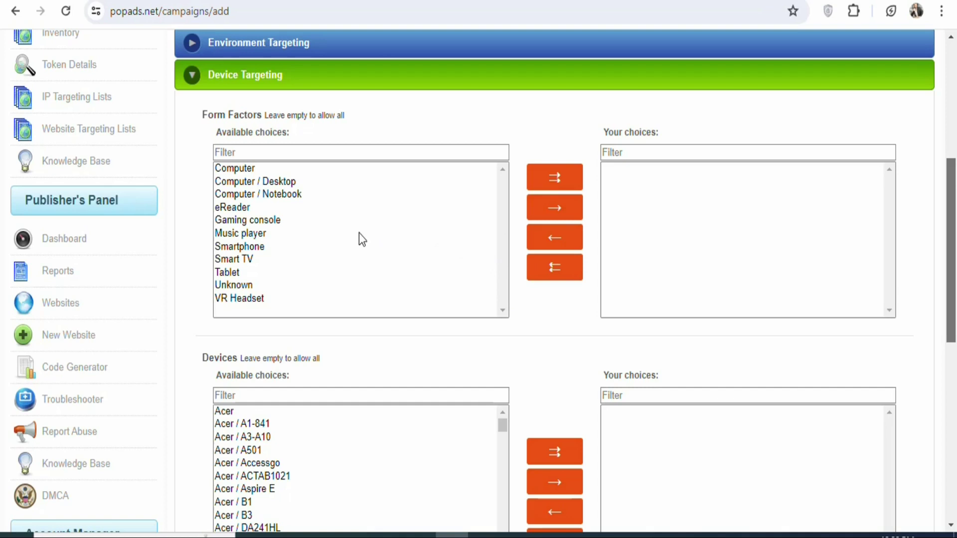
click(249, 248)
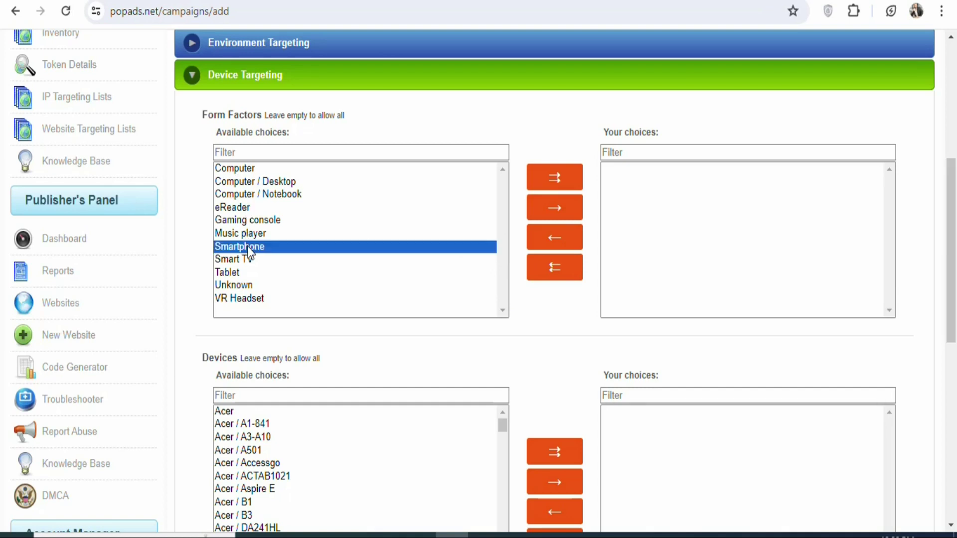
ctrl+click(232, 273)
click(555, 207)
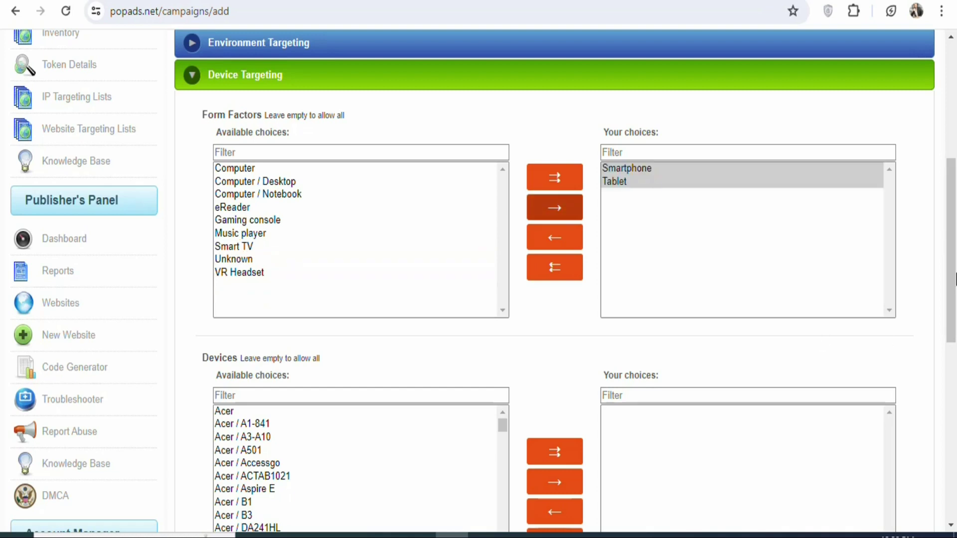
- Add Apple with all its iPad, iPhone and other models to the campaign's chosen devices
scroll(953, 243, down, 4)
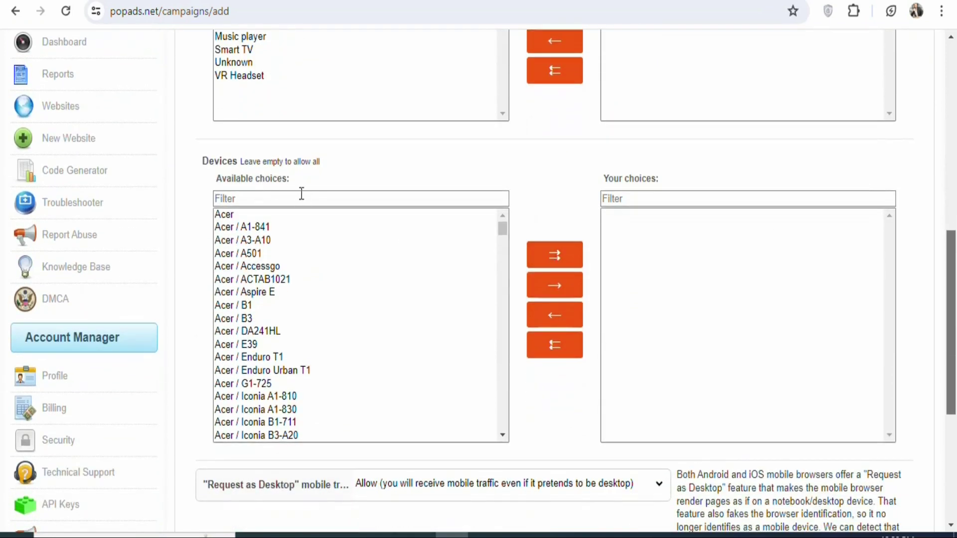
mouse_move(501, 234)
mouse_down()
mouse_move(494, 323)
mouse_move(497, 243)
mouse_up()
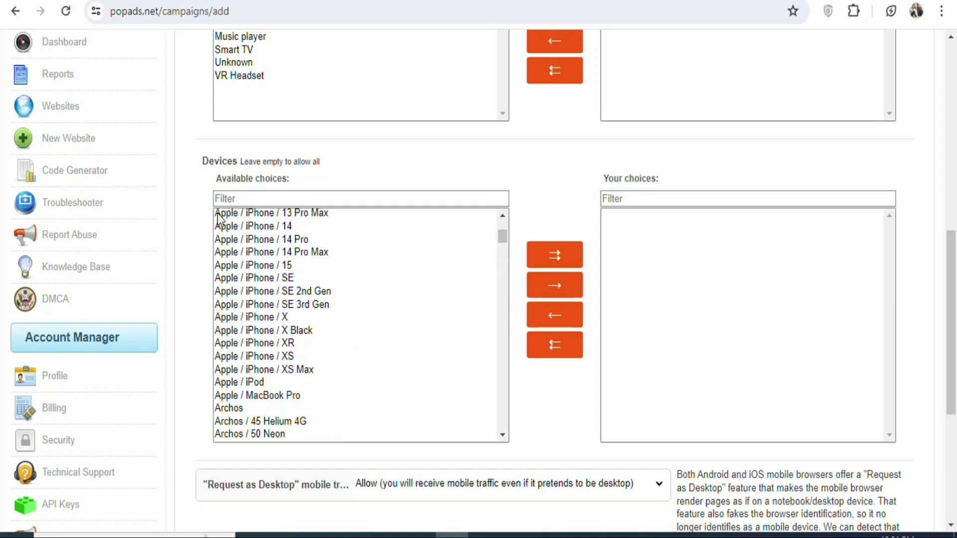
drag(501, 213, 501, 214)
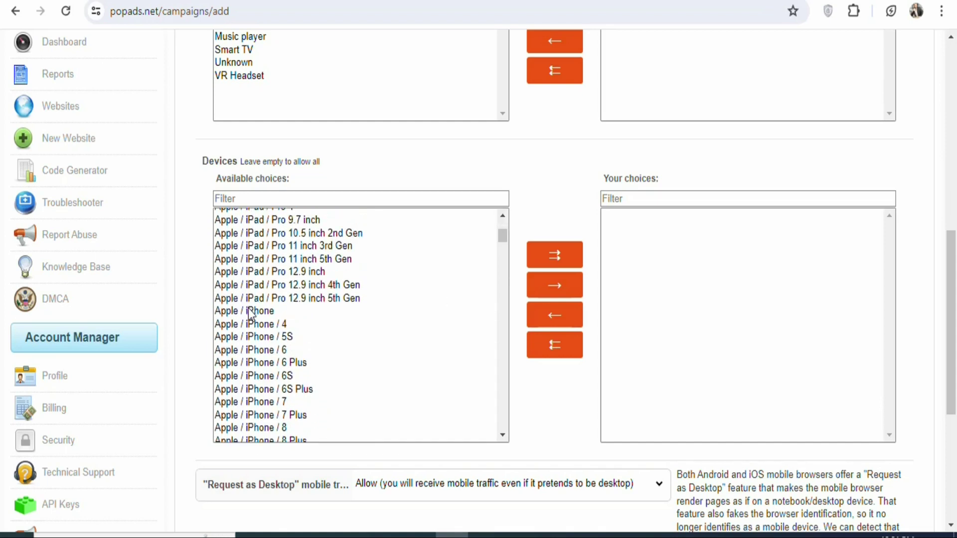
scroll(248, 317, up, 5)
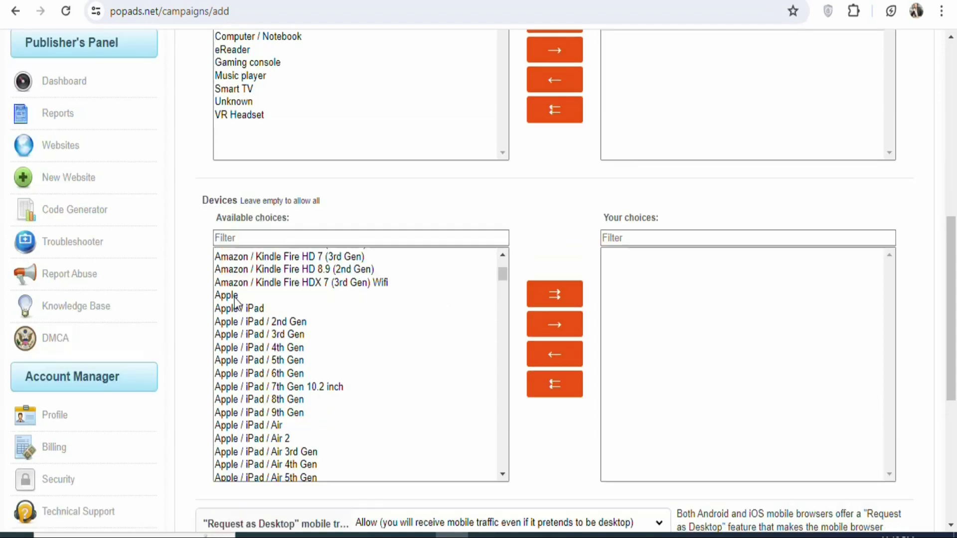
click(238, 295)
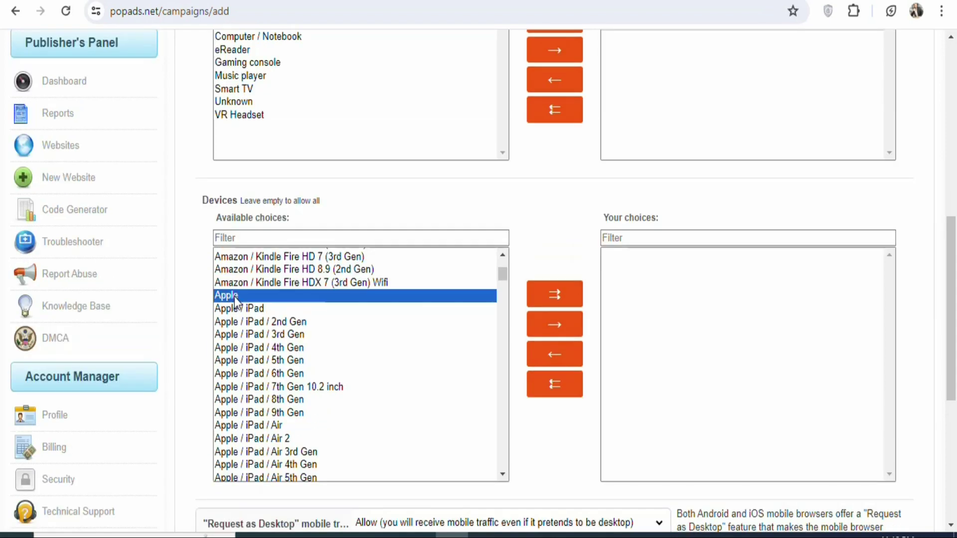
click(543, 331)
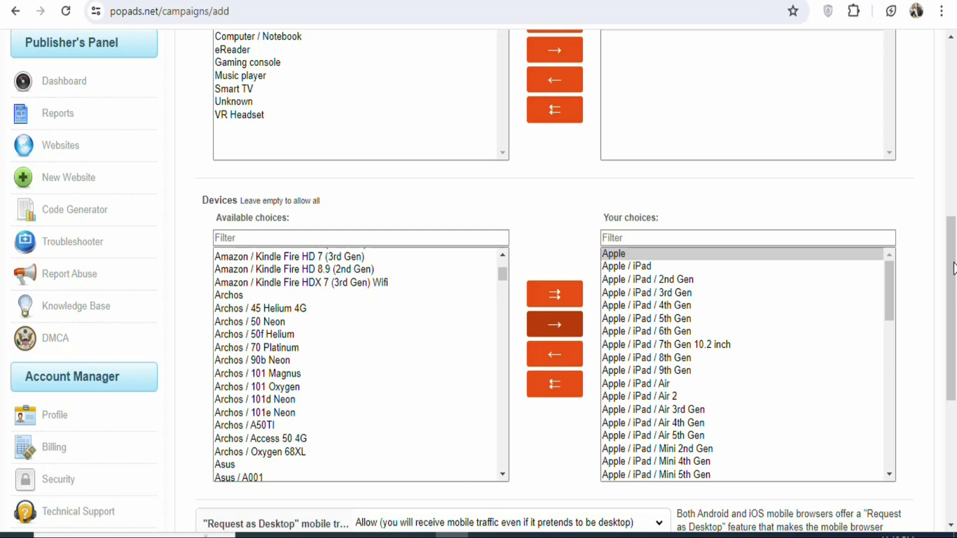
- In Connection Targeting, add all connection types and all connection speeds to the campaign's choices
drag(953, 269, 953, 376)
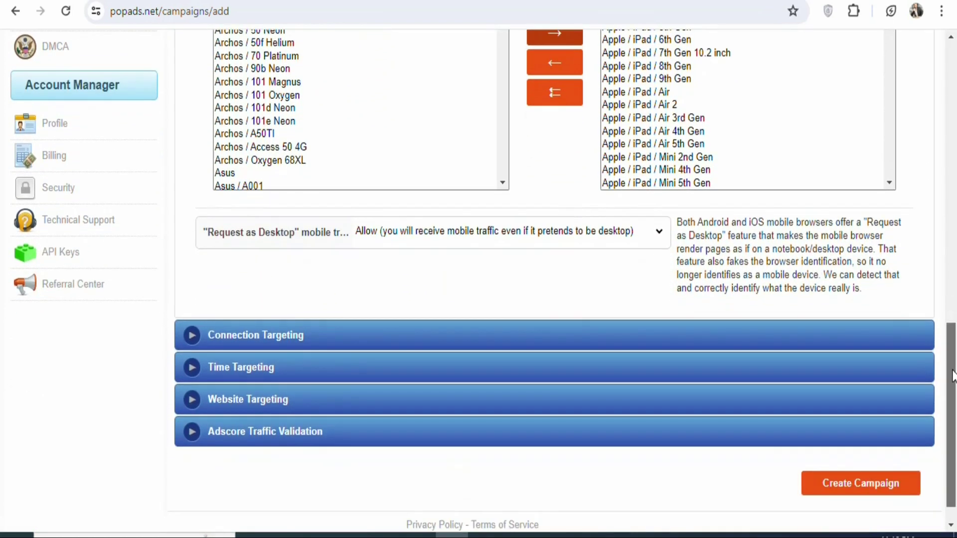
click(241, 343)
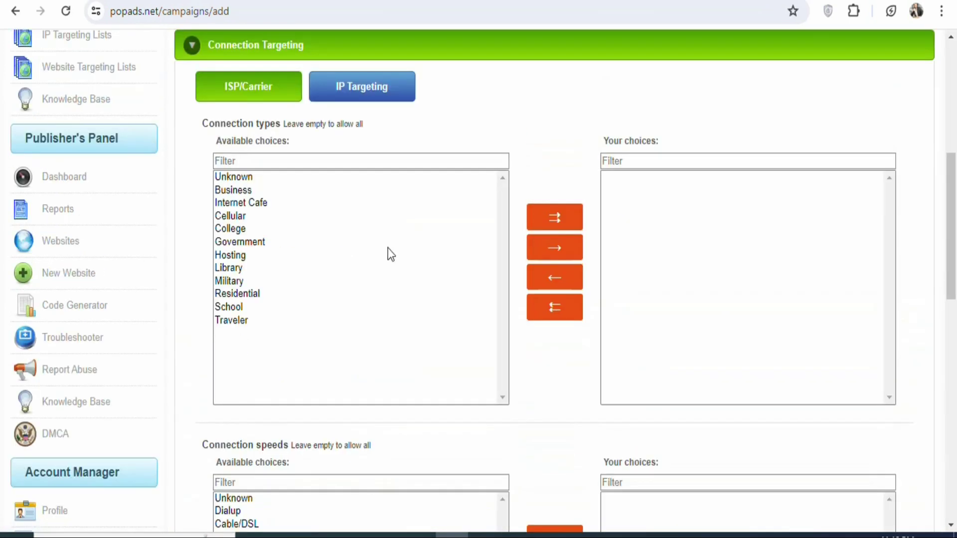
click(556, 218)
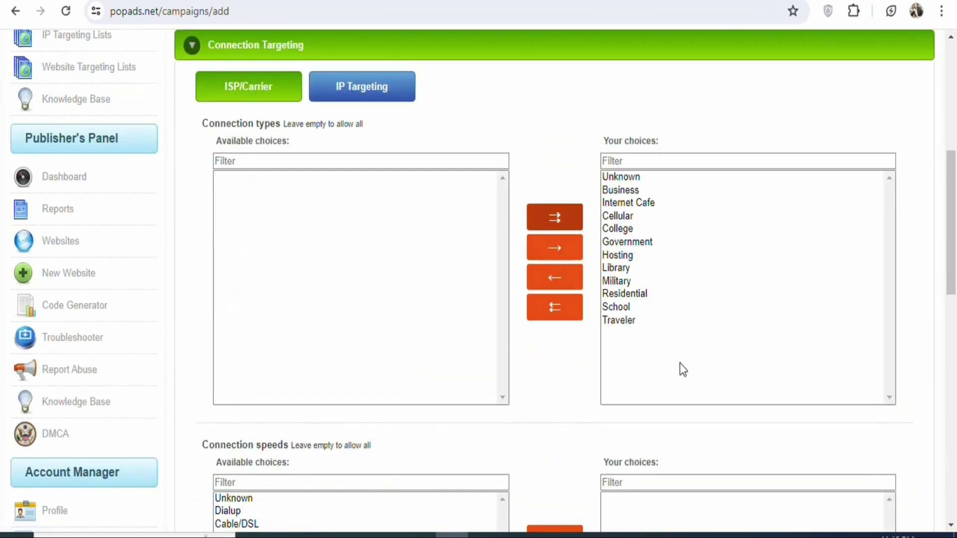
drag(952, 238, 955, 292)
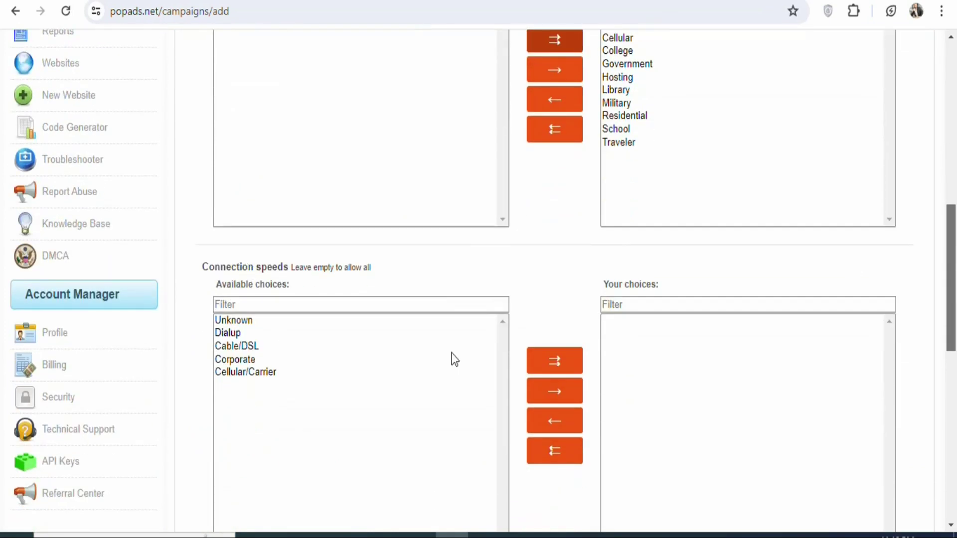
click(572, 370)
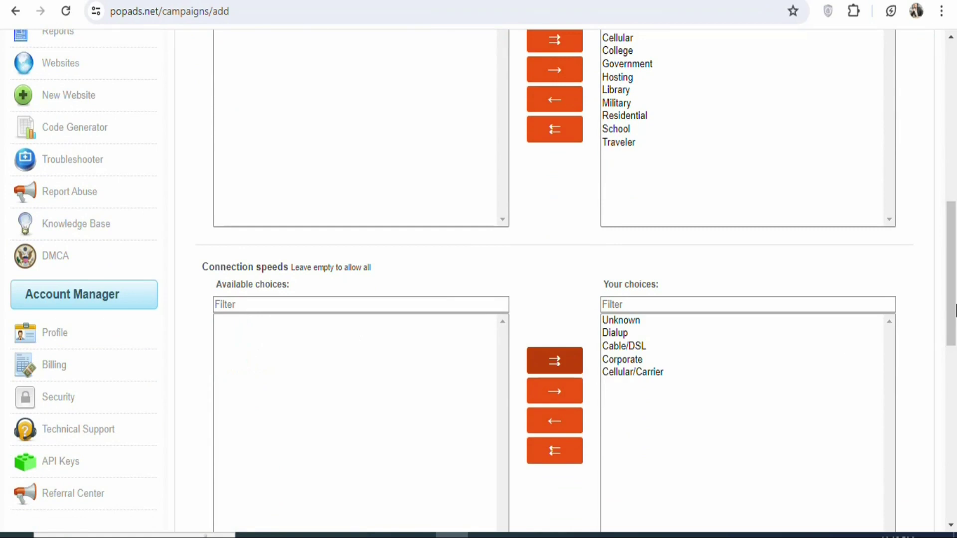
scroll(952, 319, down, 7)
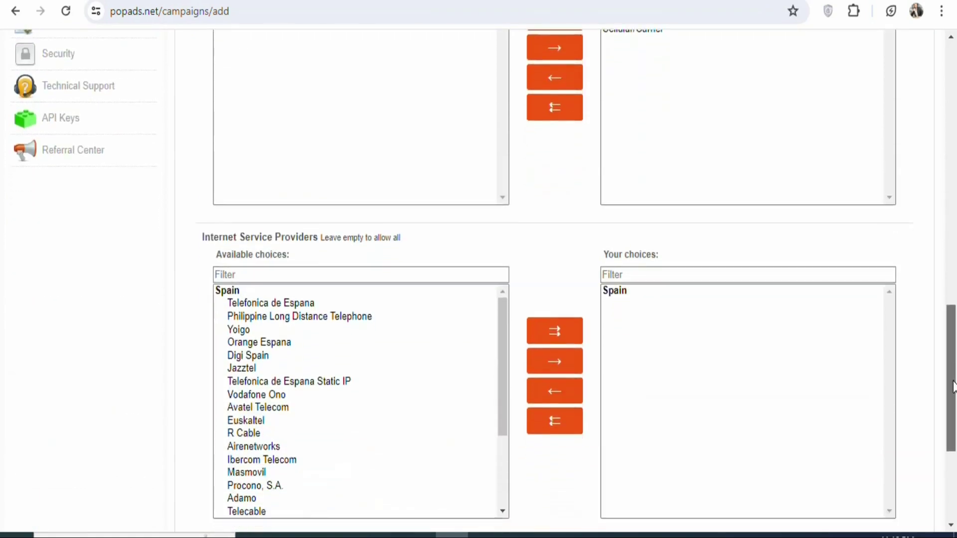
- Add all of Spain's available Internet Service Providers to the campaign's connection choices
scroll(952, 389, down, 1)
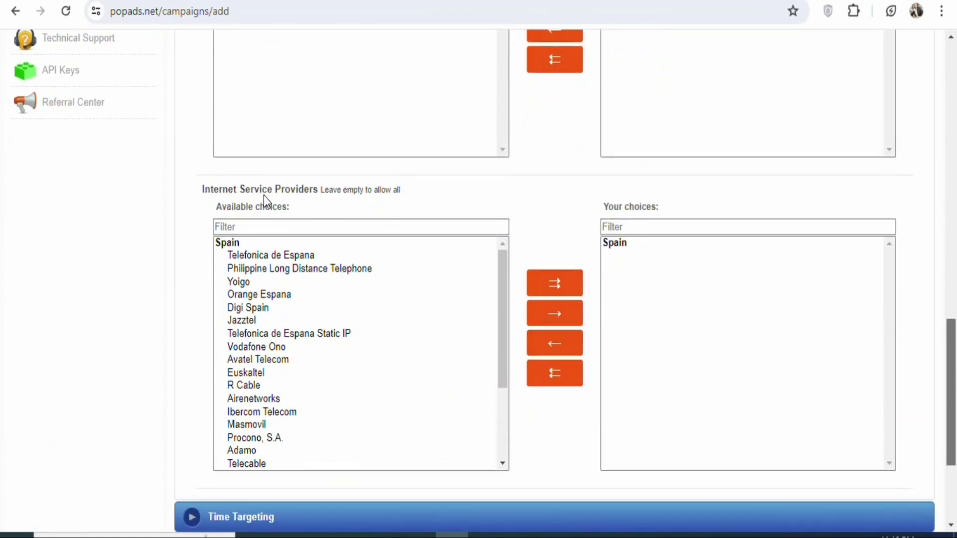
click(553, 289)
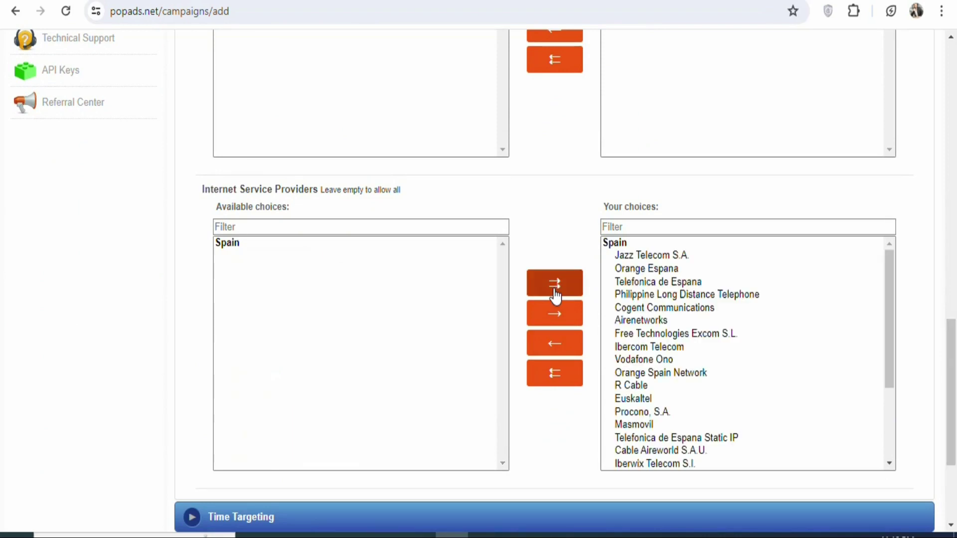
- In Time Targeting, look through the timezone options without changing the timezone, and deselect all Wednesday hours in the schedule
scroll(534, 337, down, 4)
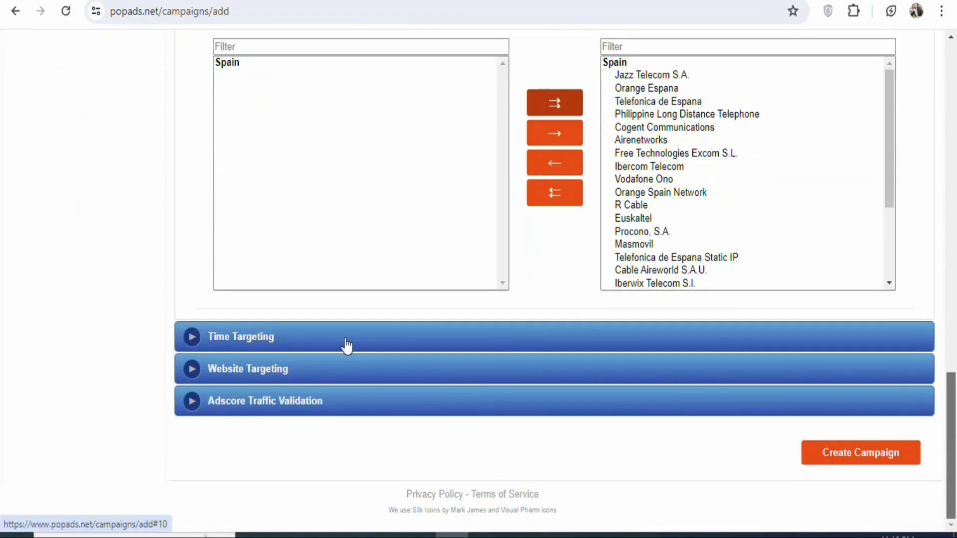
click(346, 340)
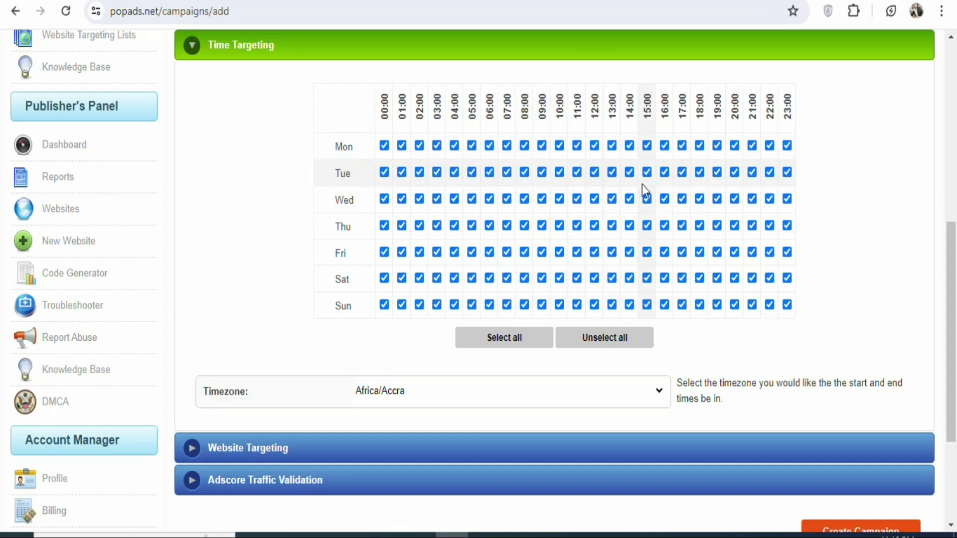
click(605, 387)
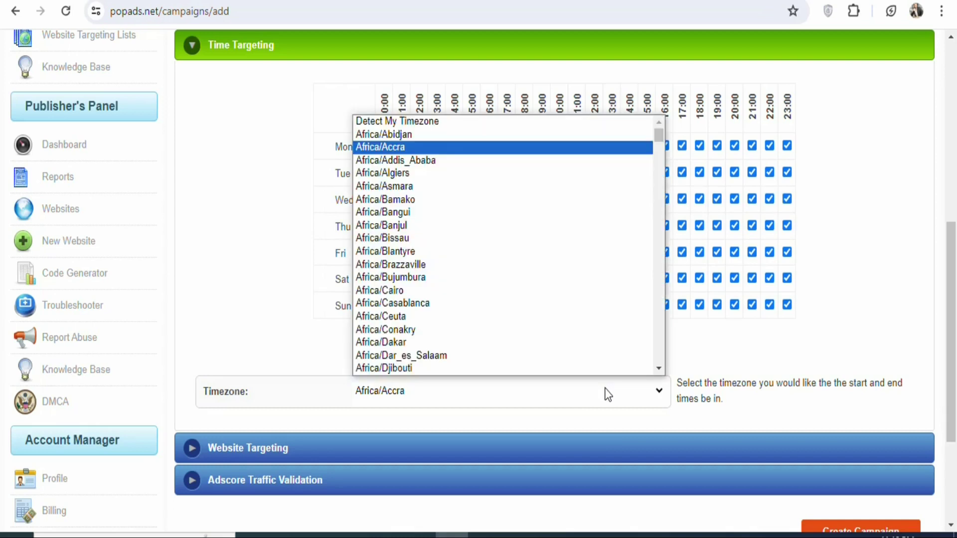
scroll(657, 208, down, 5)
scroll(657, 209, down, 15)
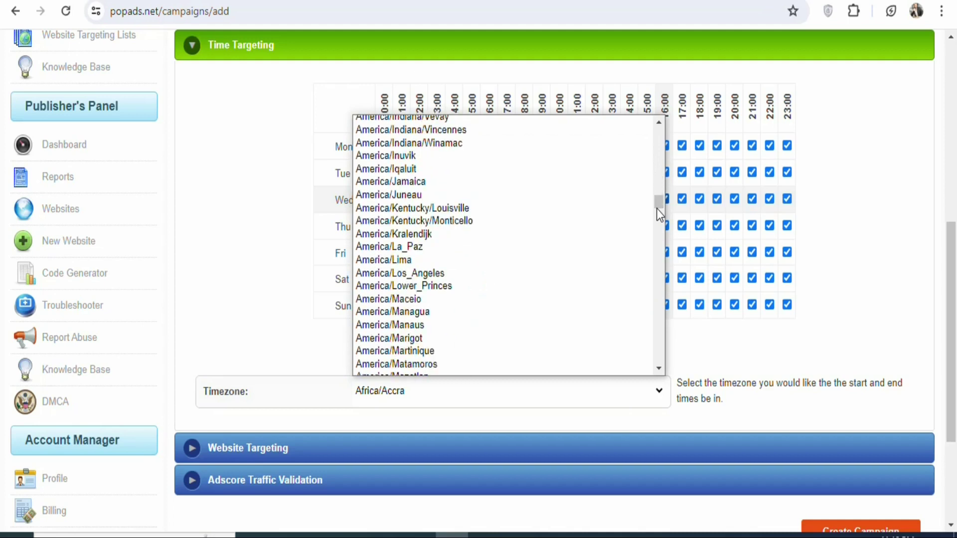
click(319, 209)
click(319, 210)
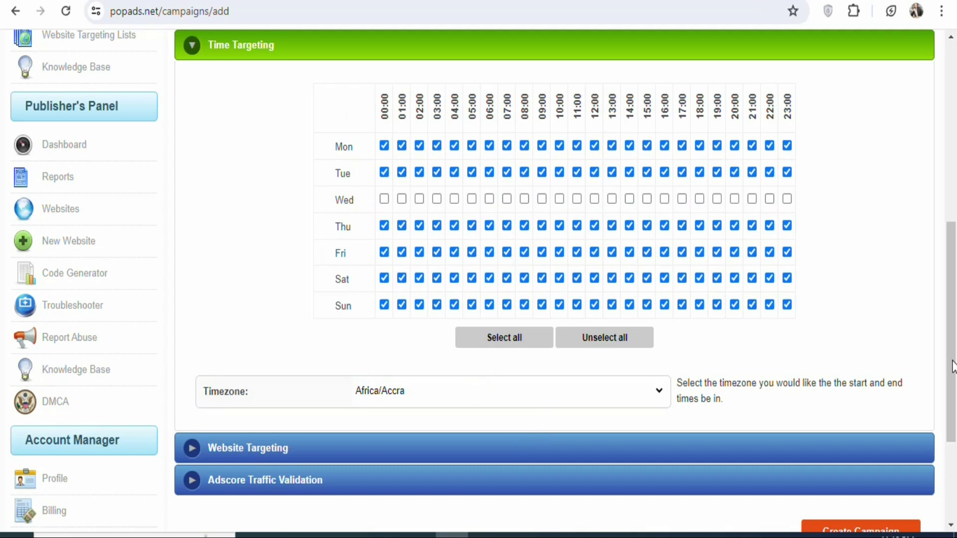
- Examine the Website Targeting modes and the Adscore Traffic Validation settings of the campaign
scroll(952, 366, down, 1)
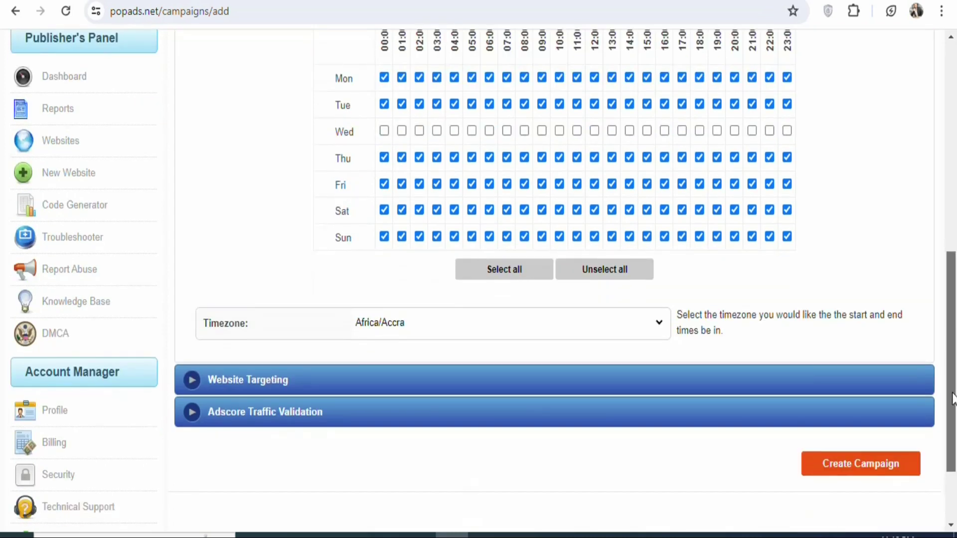
click(479, 390)
scroll(479, 390, down, 3)
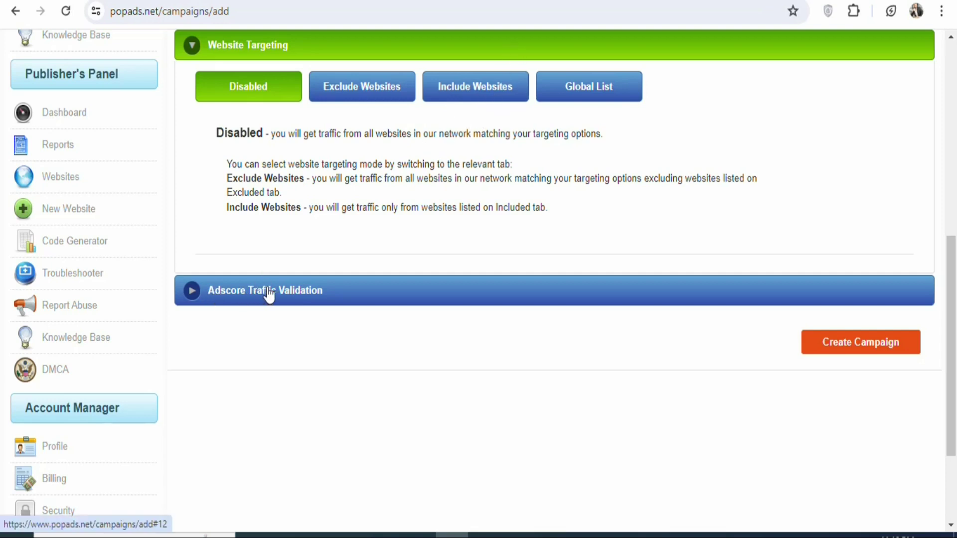
click(297, 292)
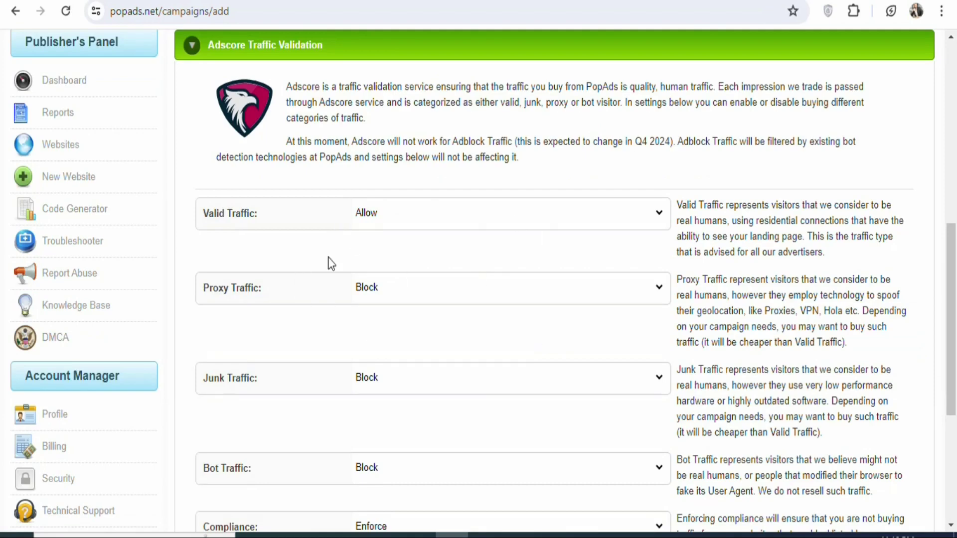
- Try to create the campaign with the chosen settings and review the submitted form's Budgets section
drag(953, 264, 954, 394)
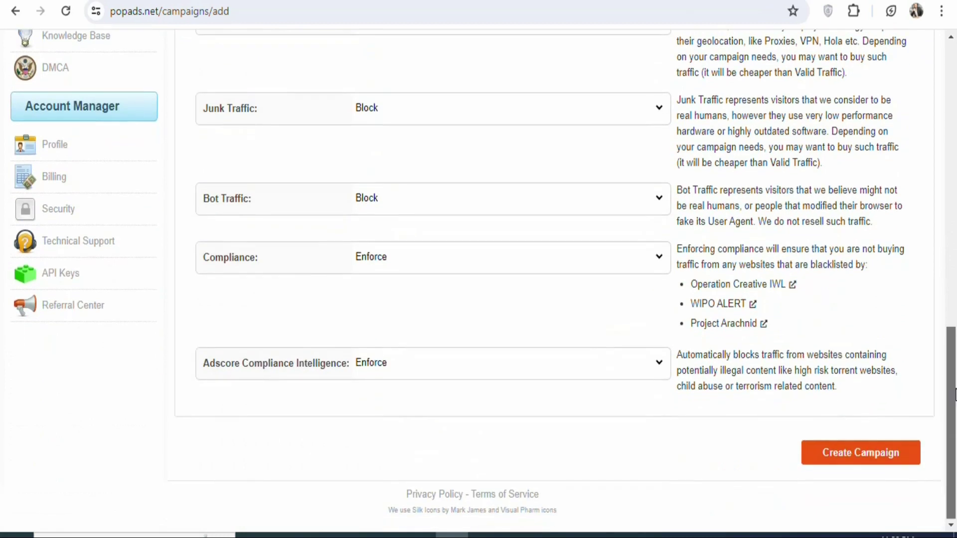
click(861, 454)
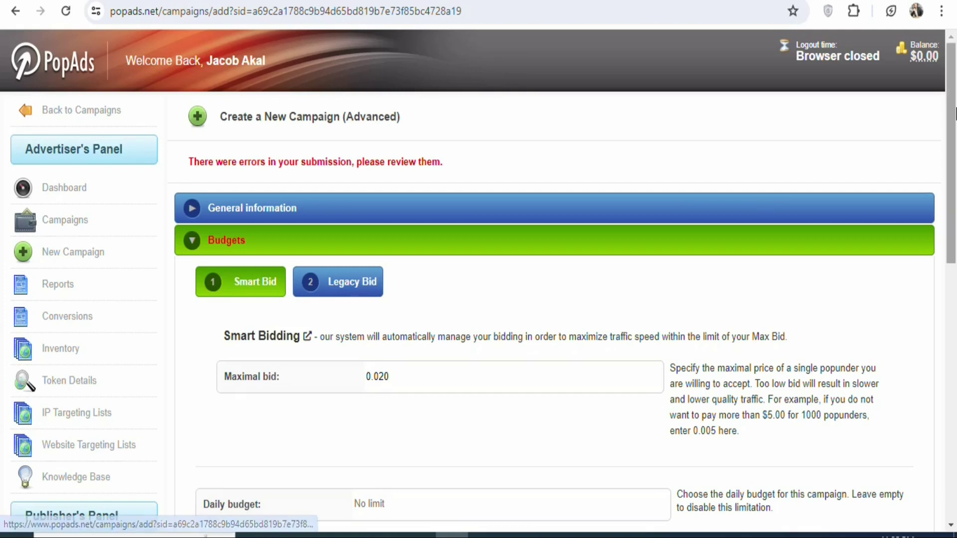
drag(954, 115, 946, 326)
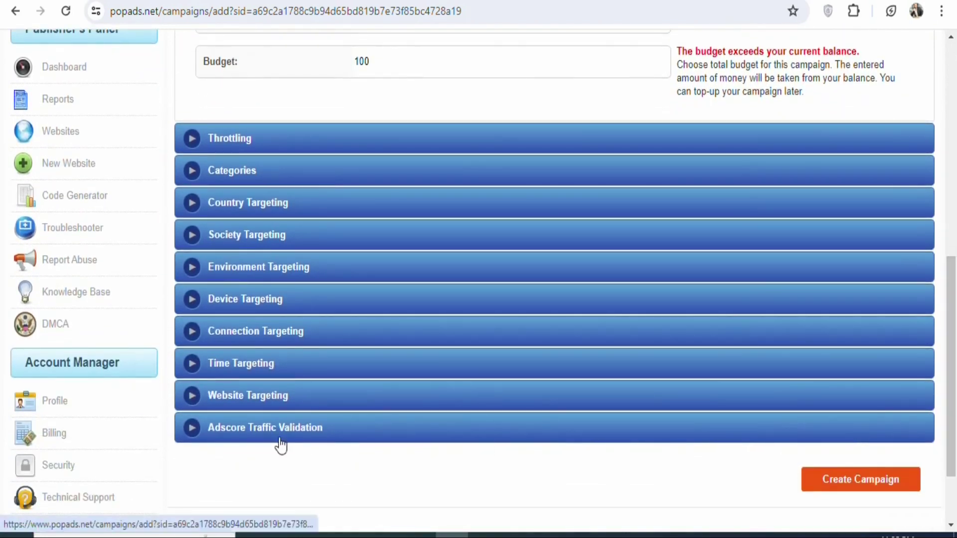
- Start an account deposit from Billing, enter an amount of 10 USD, and check the payment methods, keeping PayPal
click(55, 433)
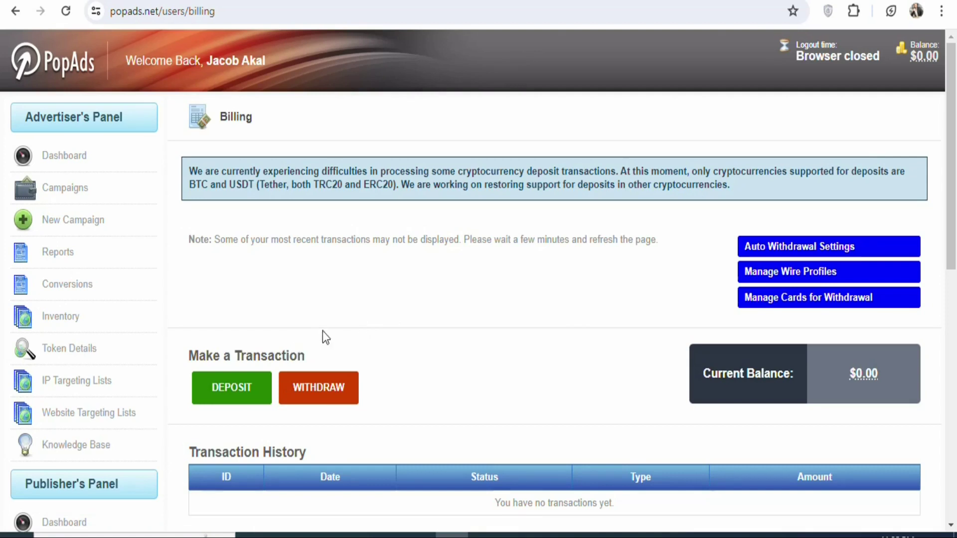
click(245, 388)
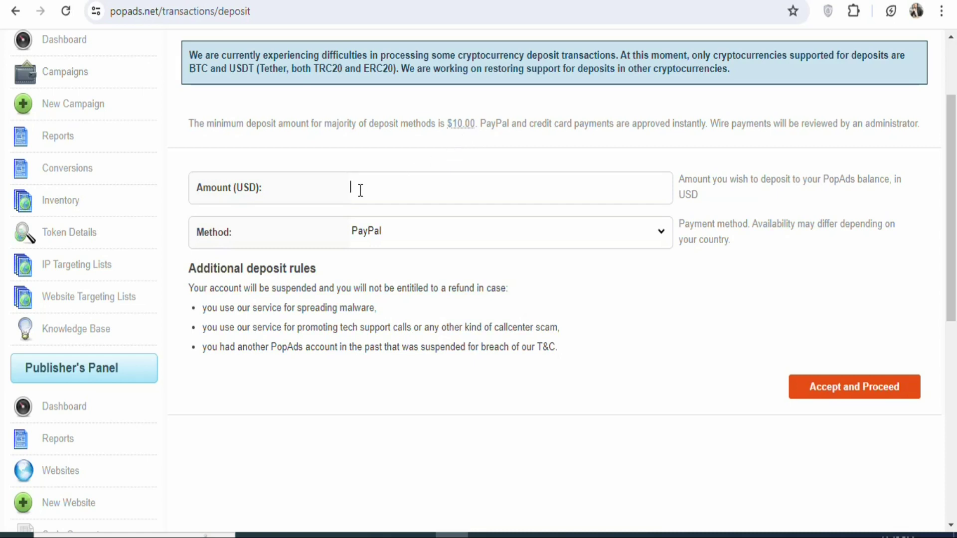
text(10)
click(385, 239)
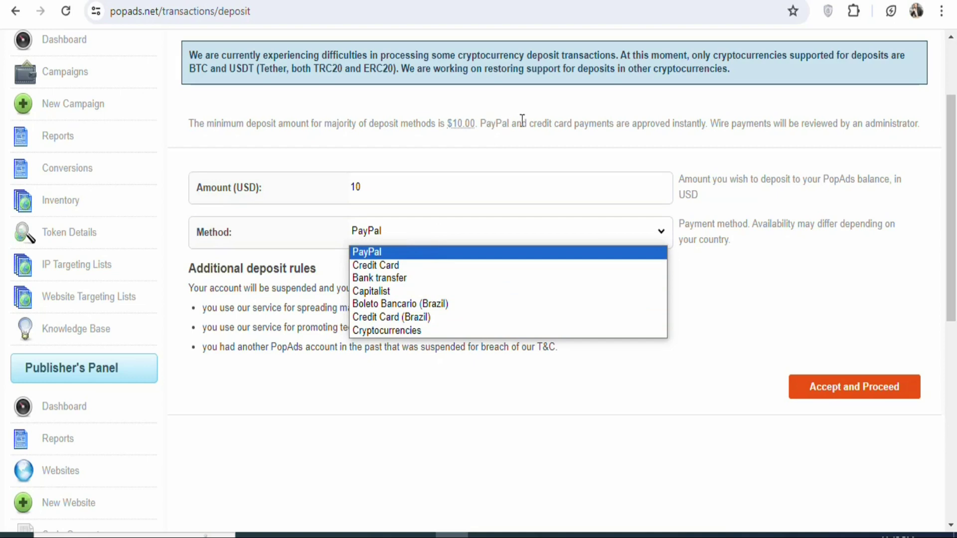
click(573, 131)
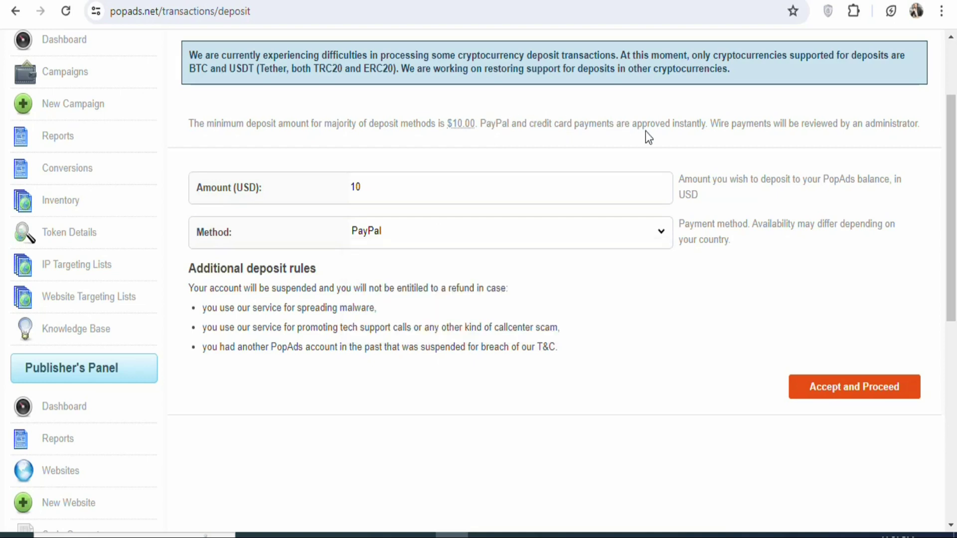